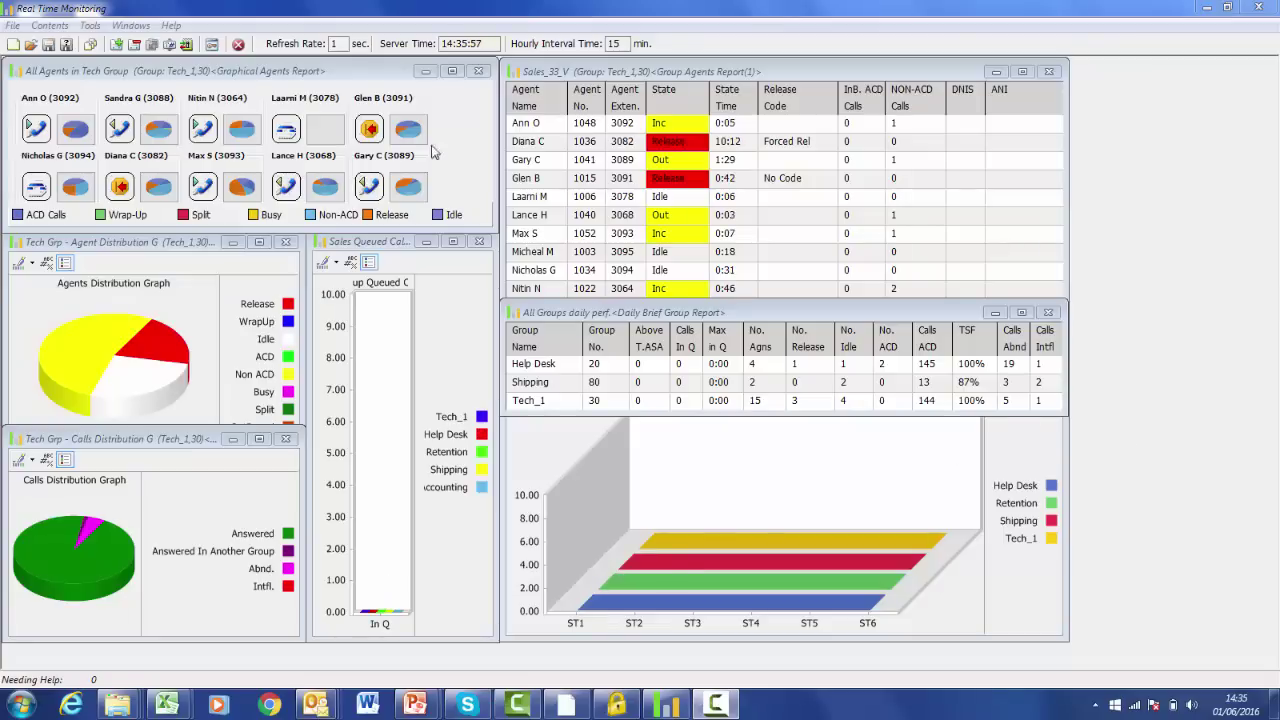
click(13, 25)
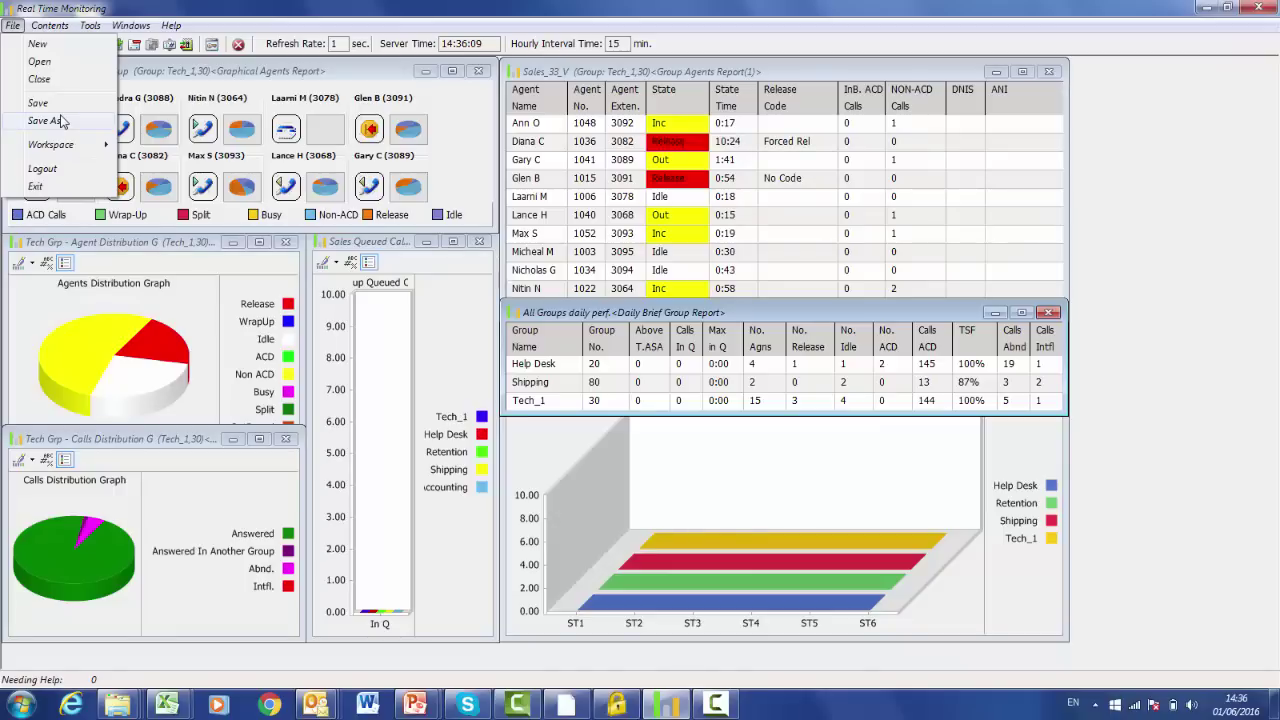
click(1190, 336)
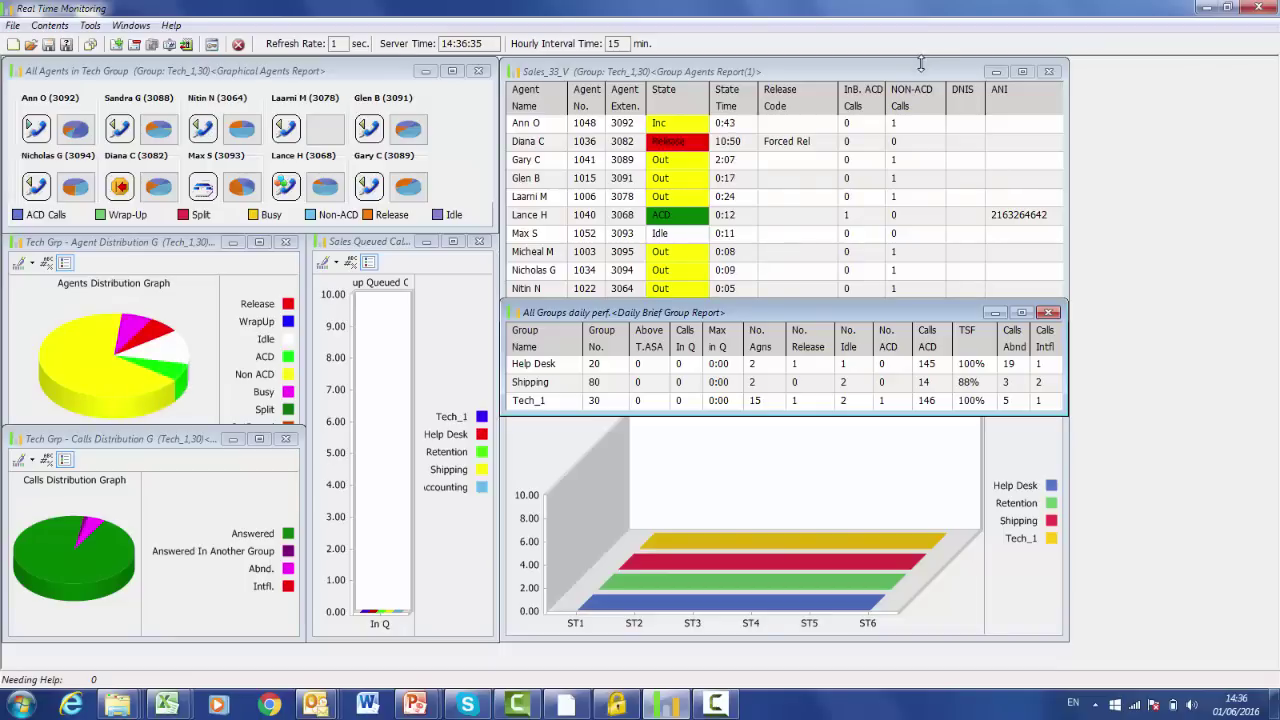
Move the Sales_33_V report into the middle of the workspace and review the groups' login status in its Login Manager without changing anything
click(838, 105)
drag(932, 72, 752, 140)
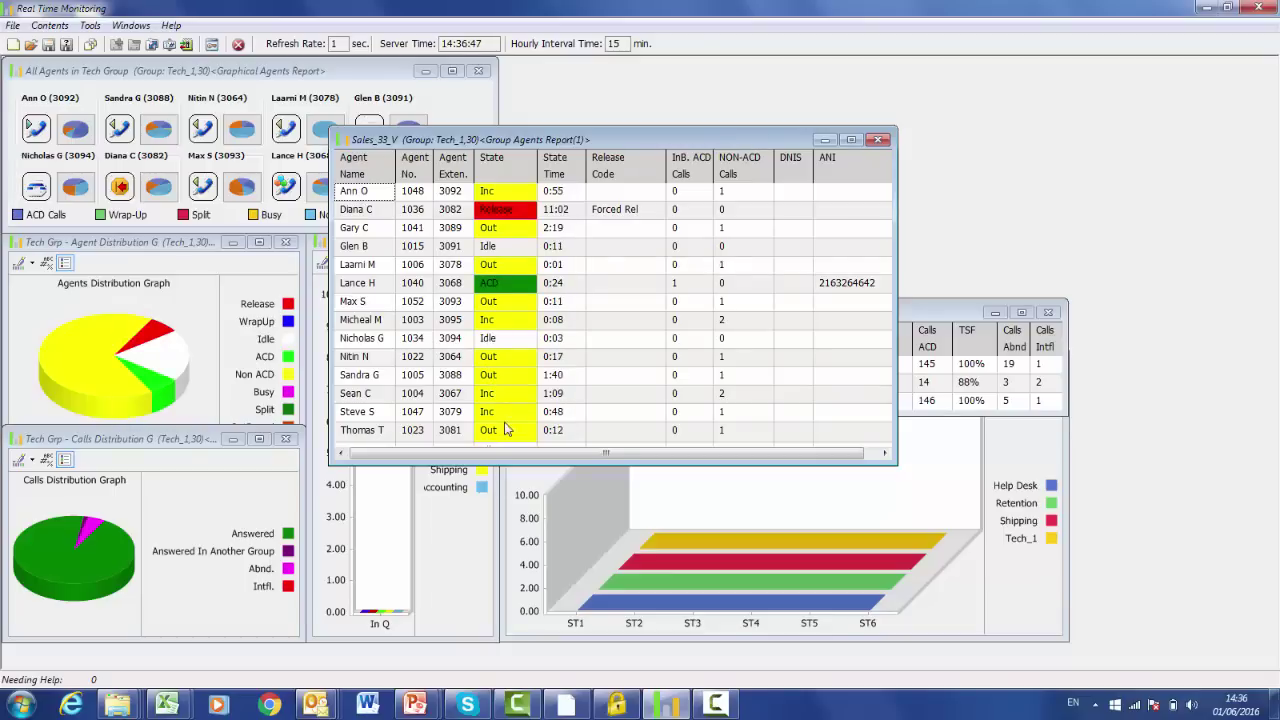
right_click(496, 348)
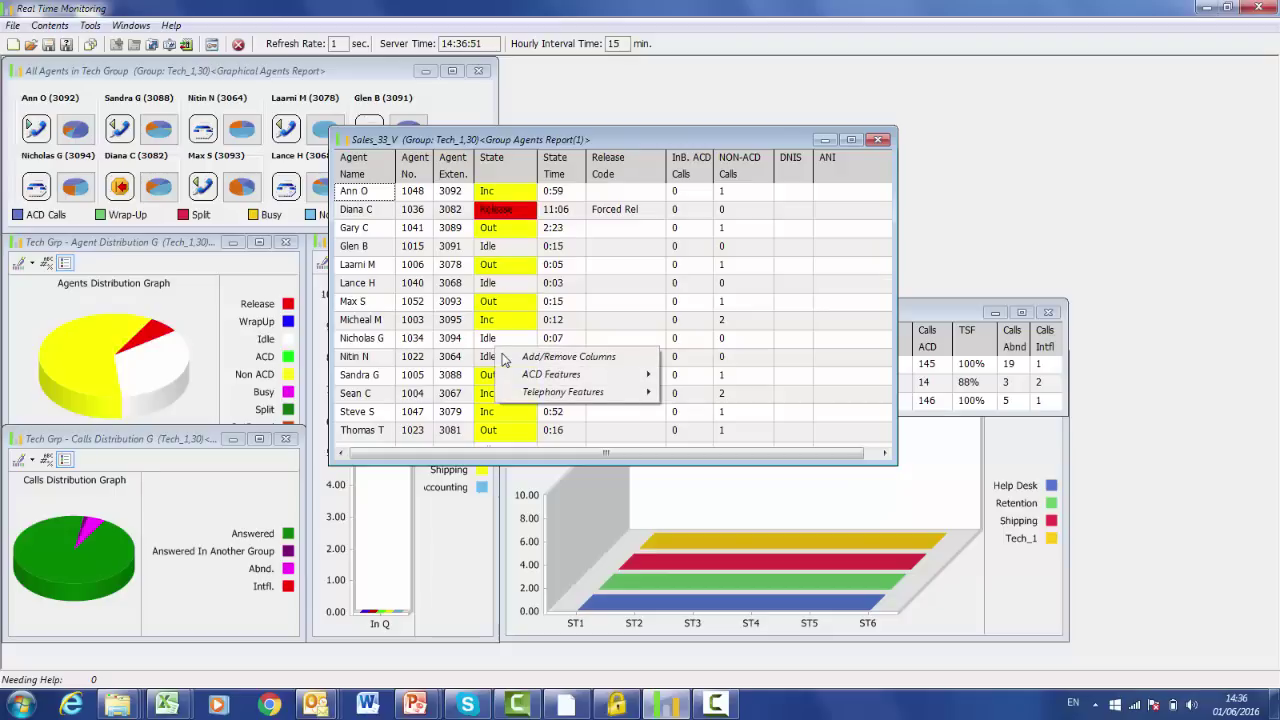
mouse_move(545, 376)
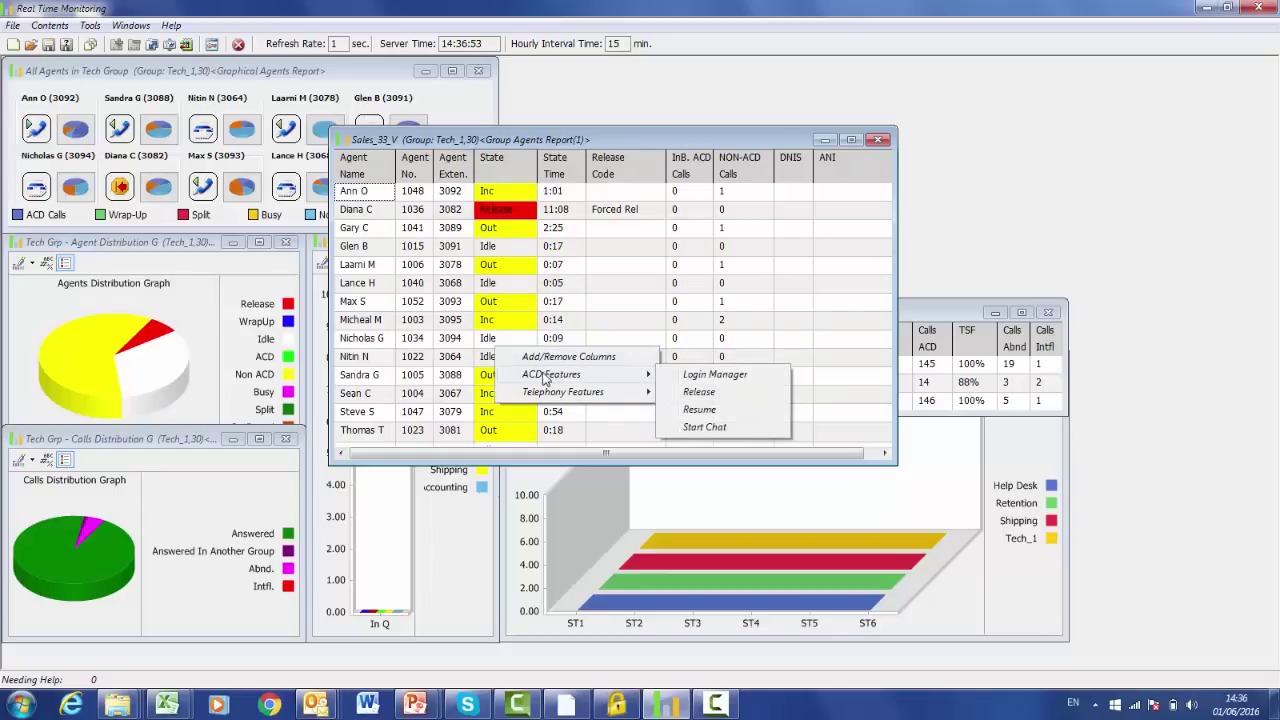
click(700, 376)
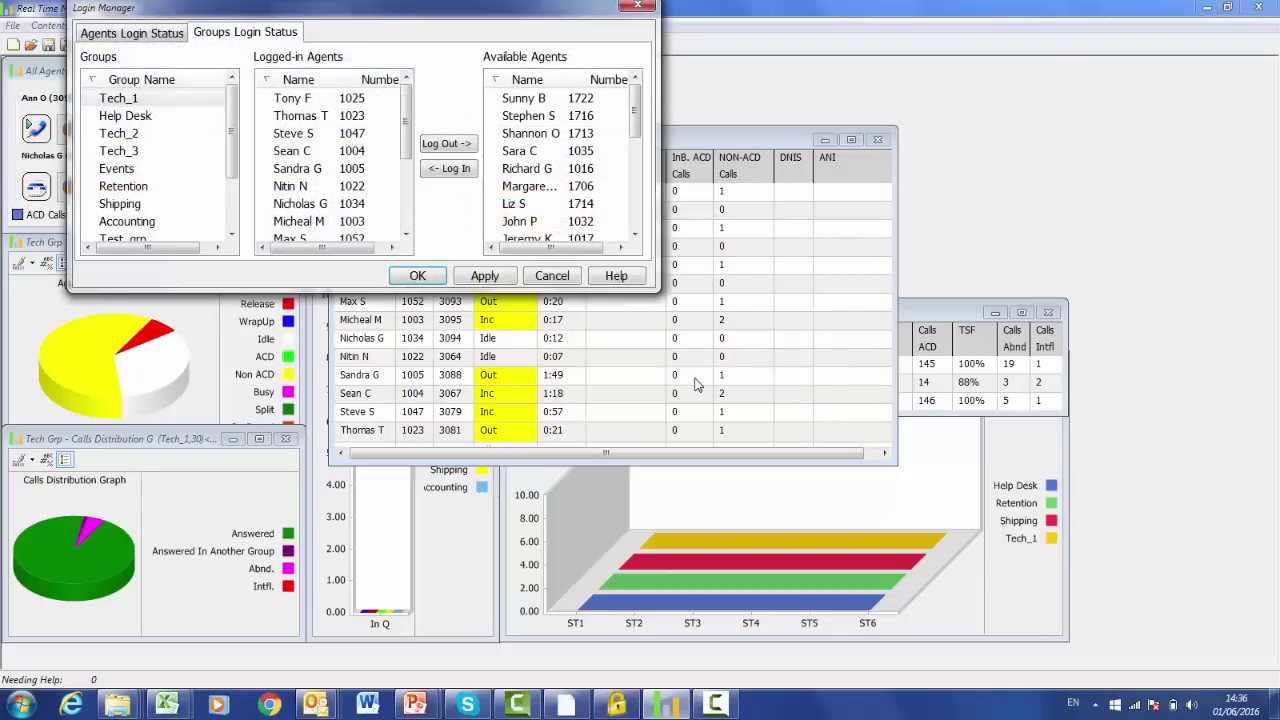
drag(466, 14, 560, 115)
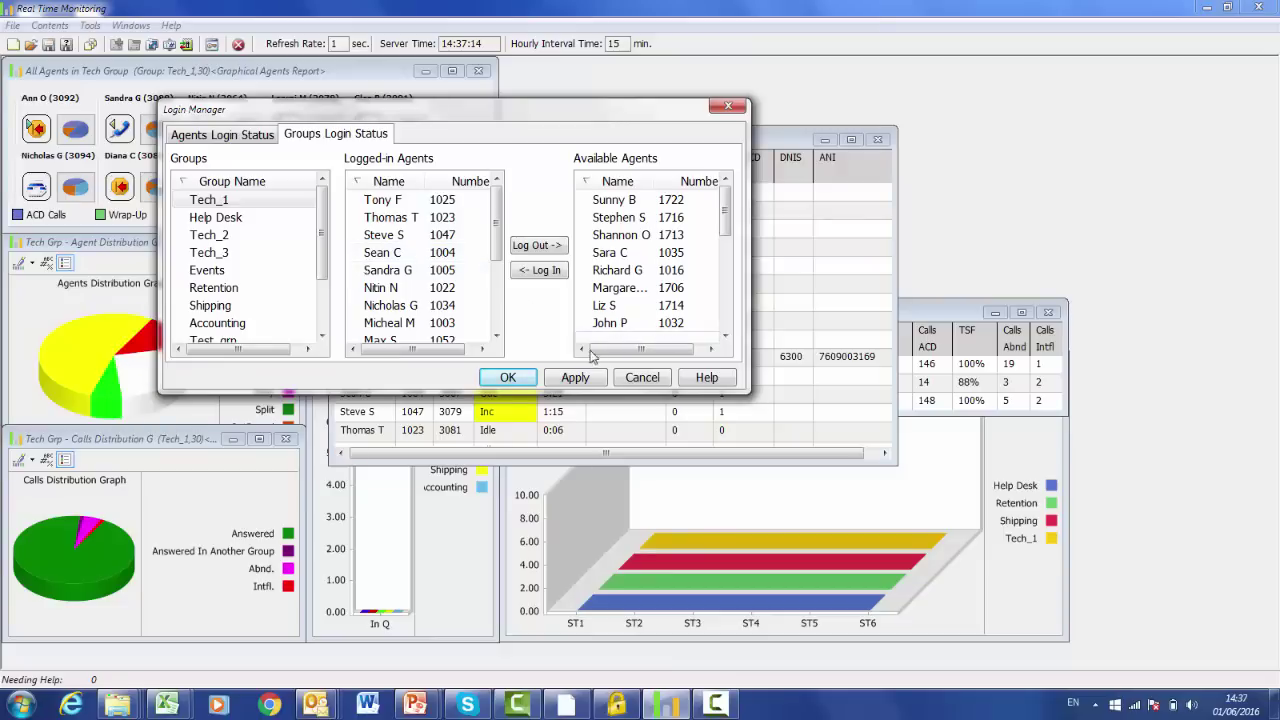
click(642, 380)
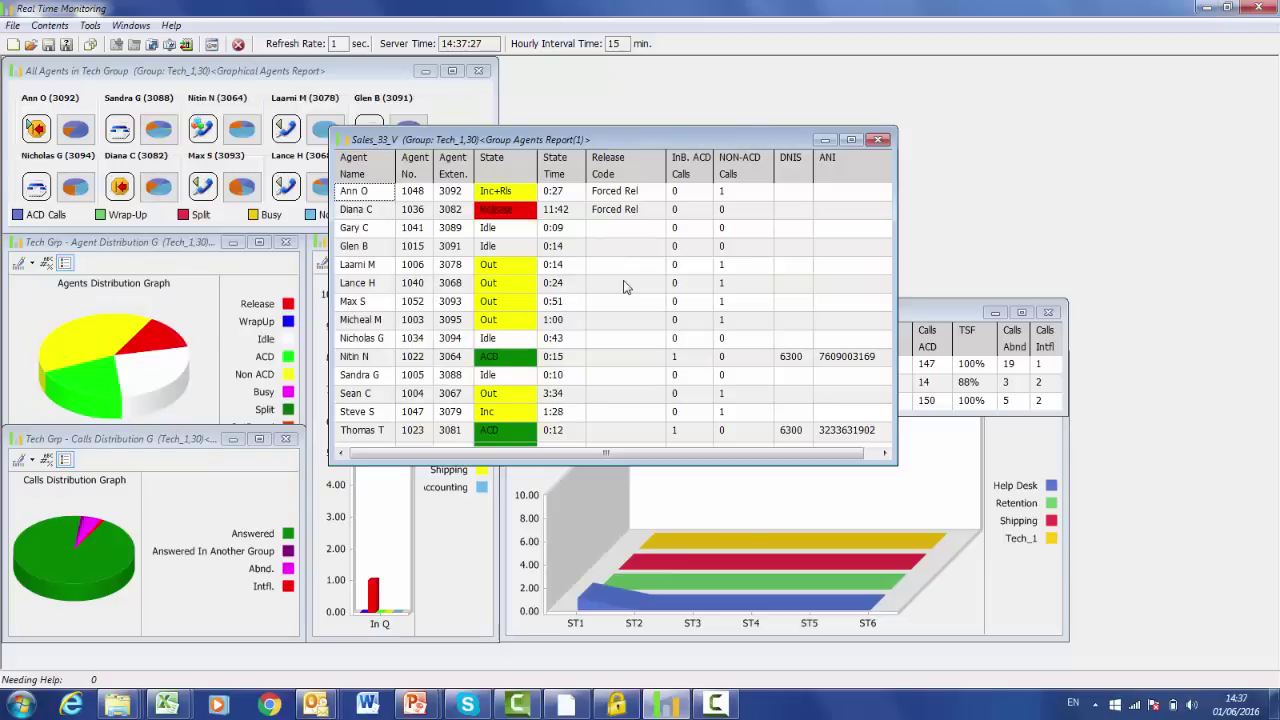
Review the visible and available columns of the Sales_33_V report, and return the report to its original place
right_click(619, 276)
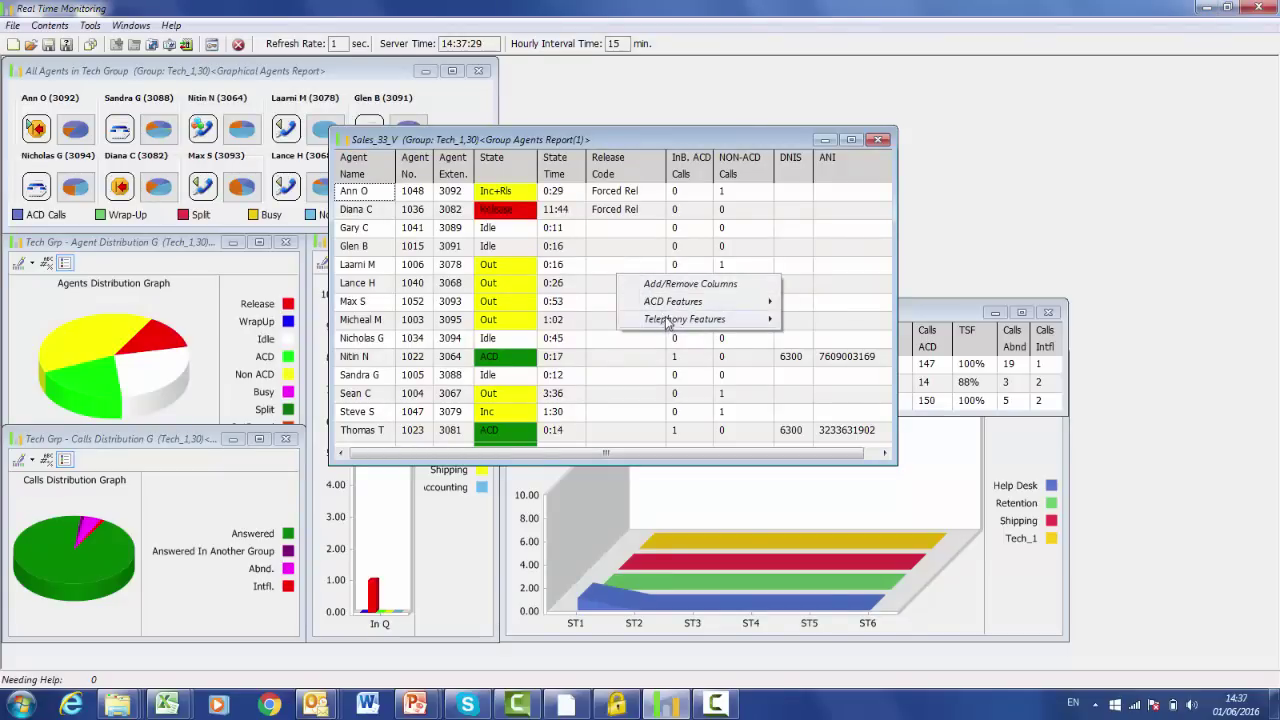
click(700, 284)
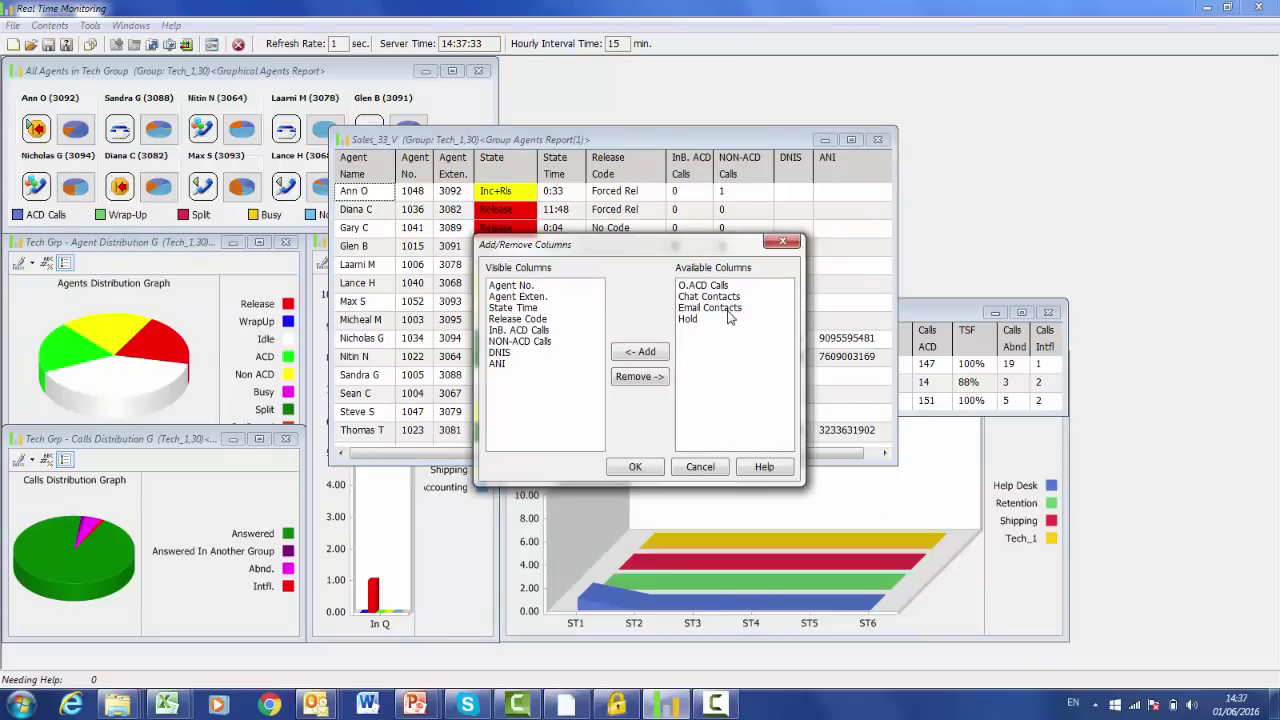
click(728, 310)
click(636, 466)
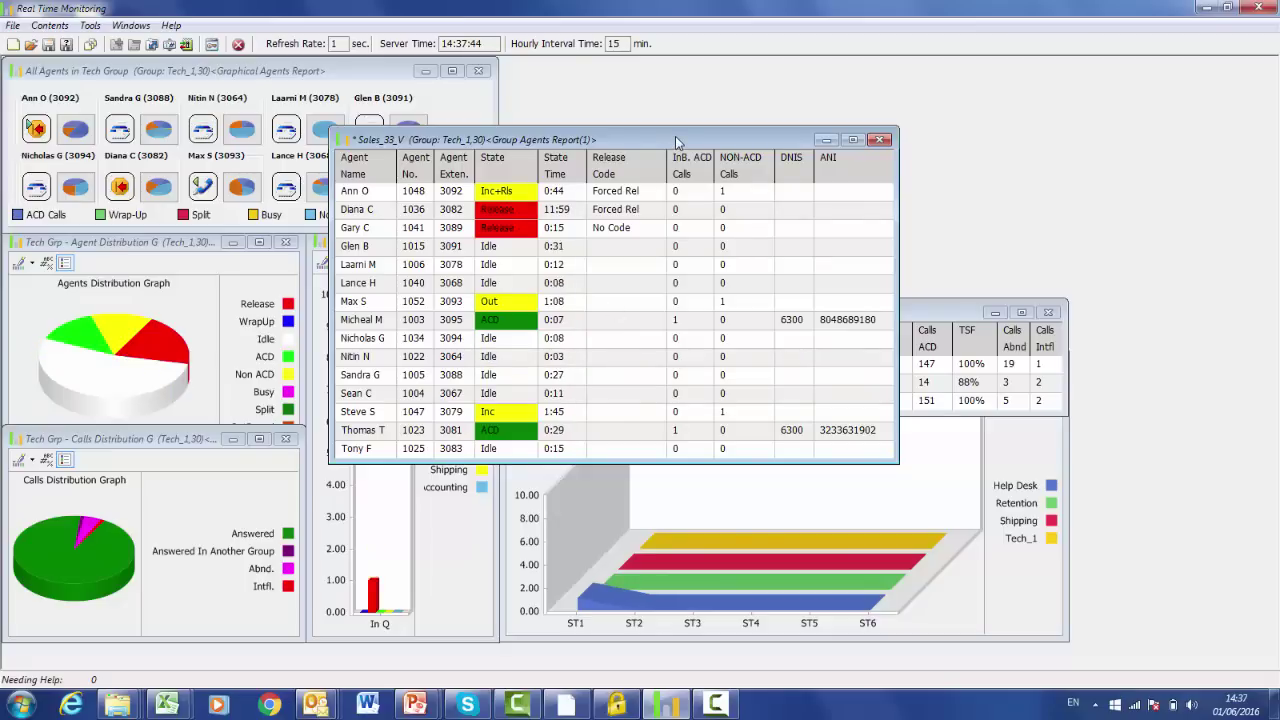
drag(676, 141, 848, 73)
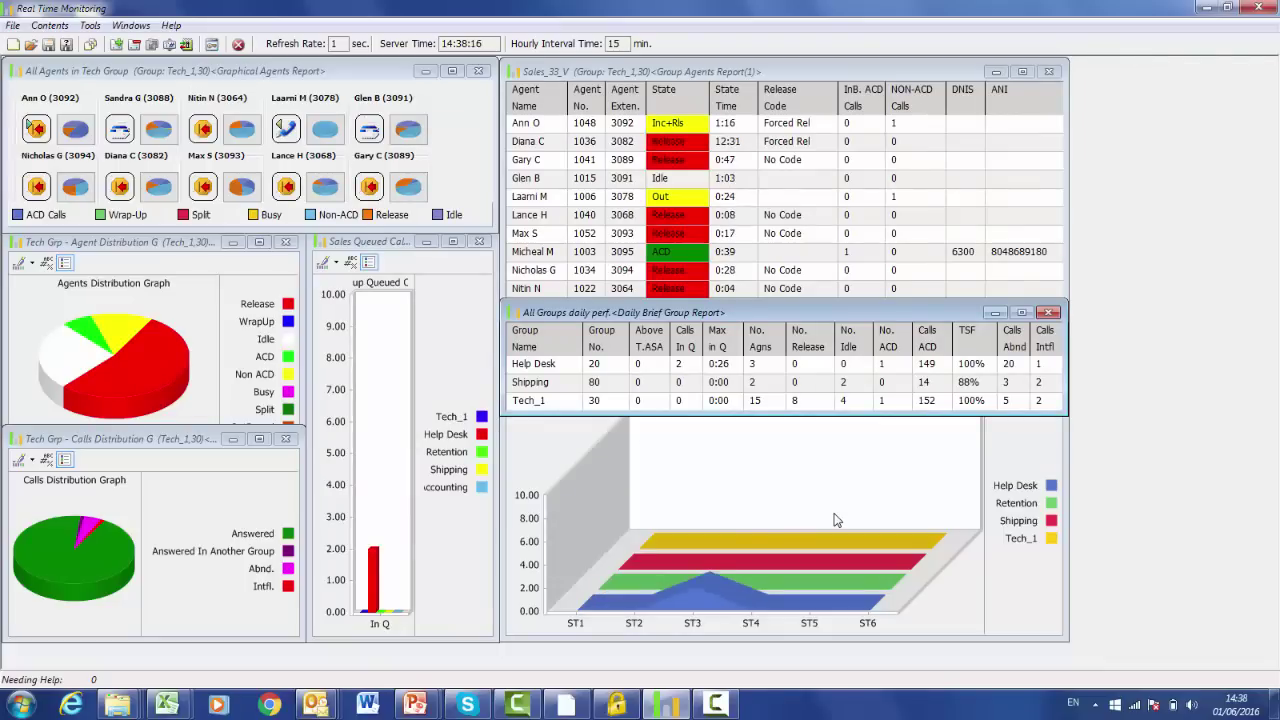
Bring the Group STI graph to the front, move it higher, and inspect the Help Desk values across the time intervals
click(776, 482)
drag(792, 363, 772, 271)
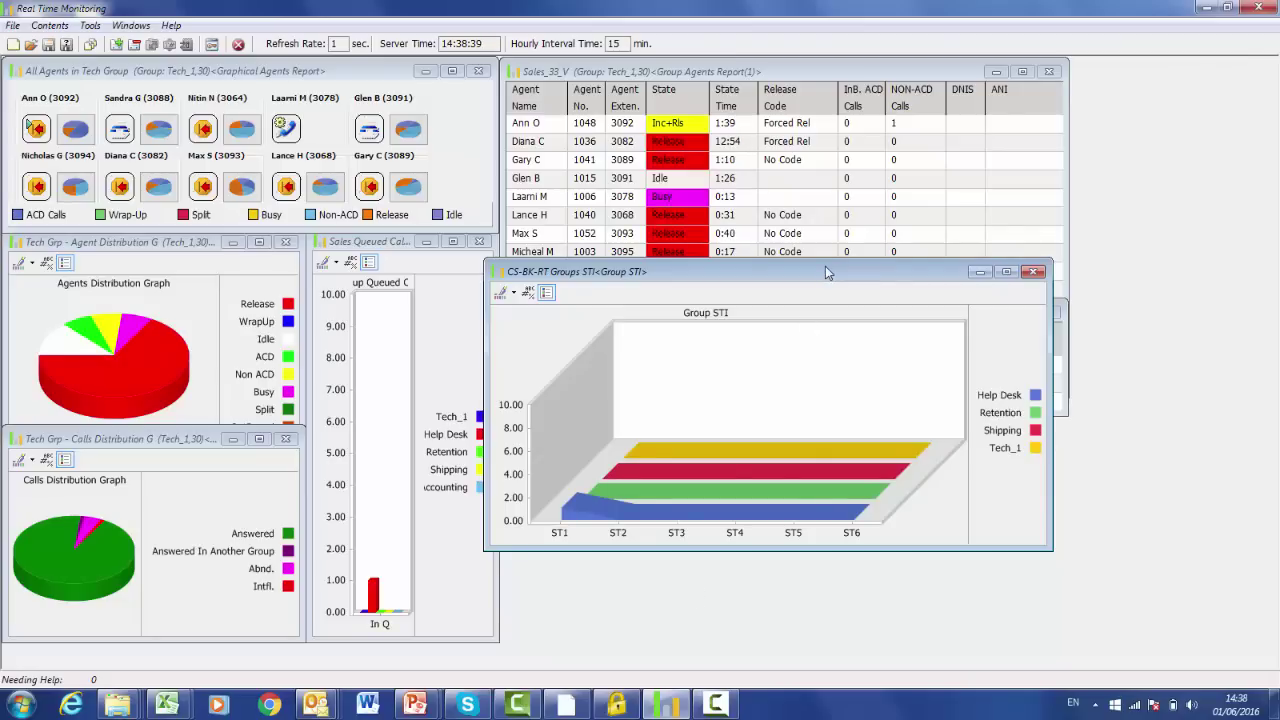
mouse_move(576, 512)
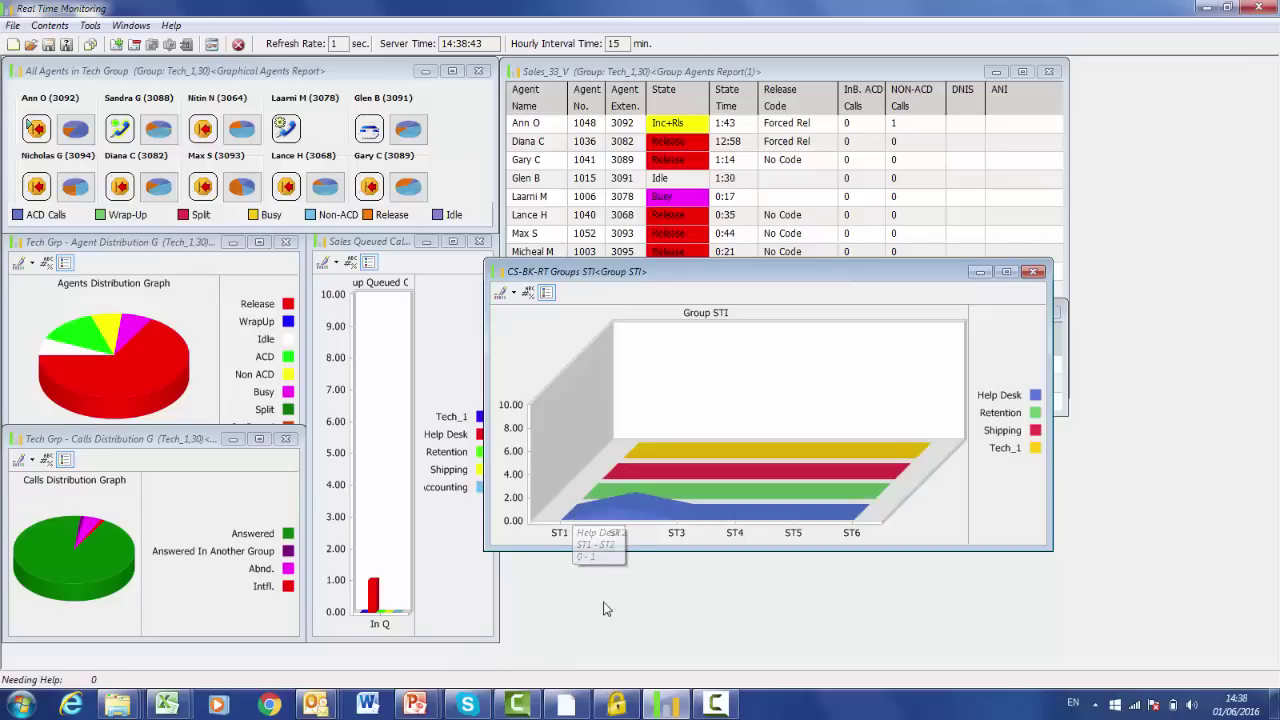
mouse_move(645, 514)
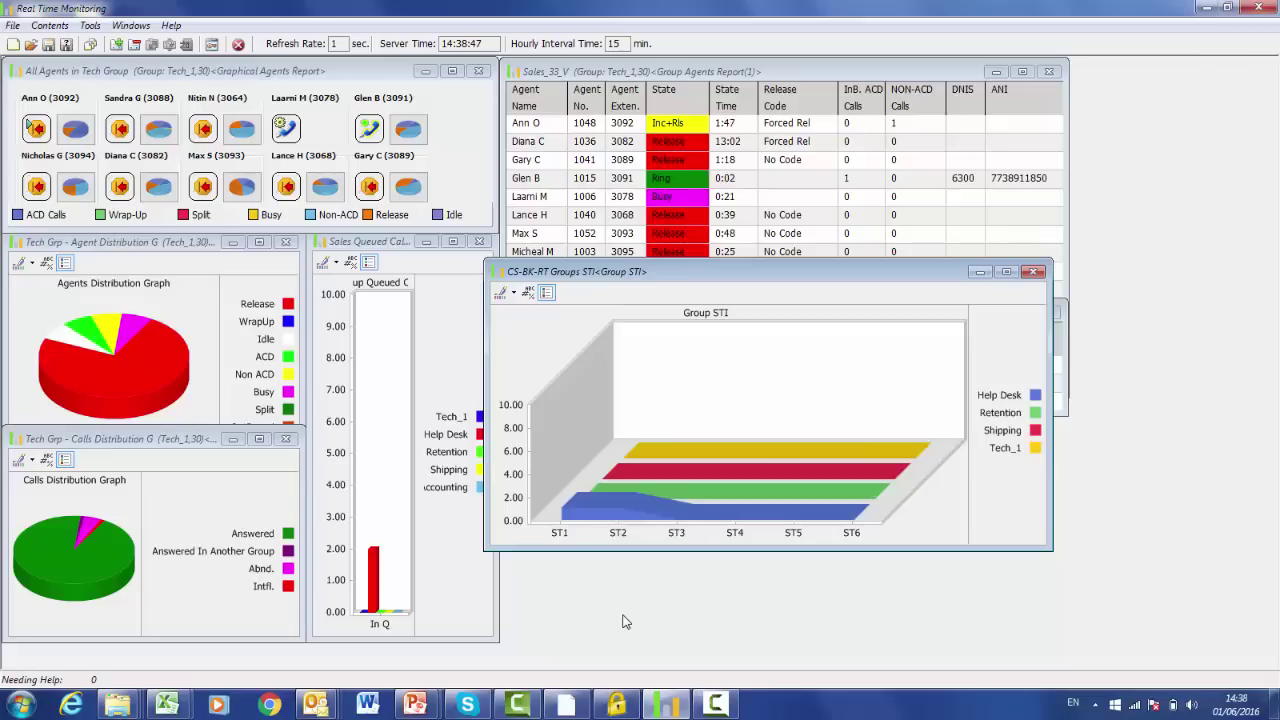
Rearrange the Sales_33_V report and the Group STI graph so the graph sits lower over the report
click(830, 199)
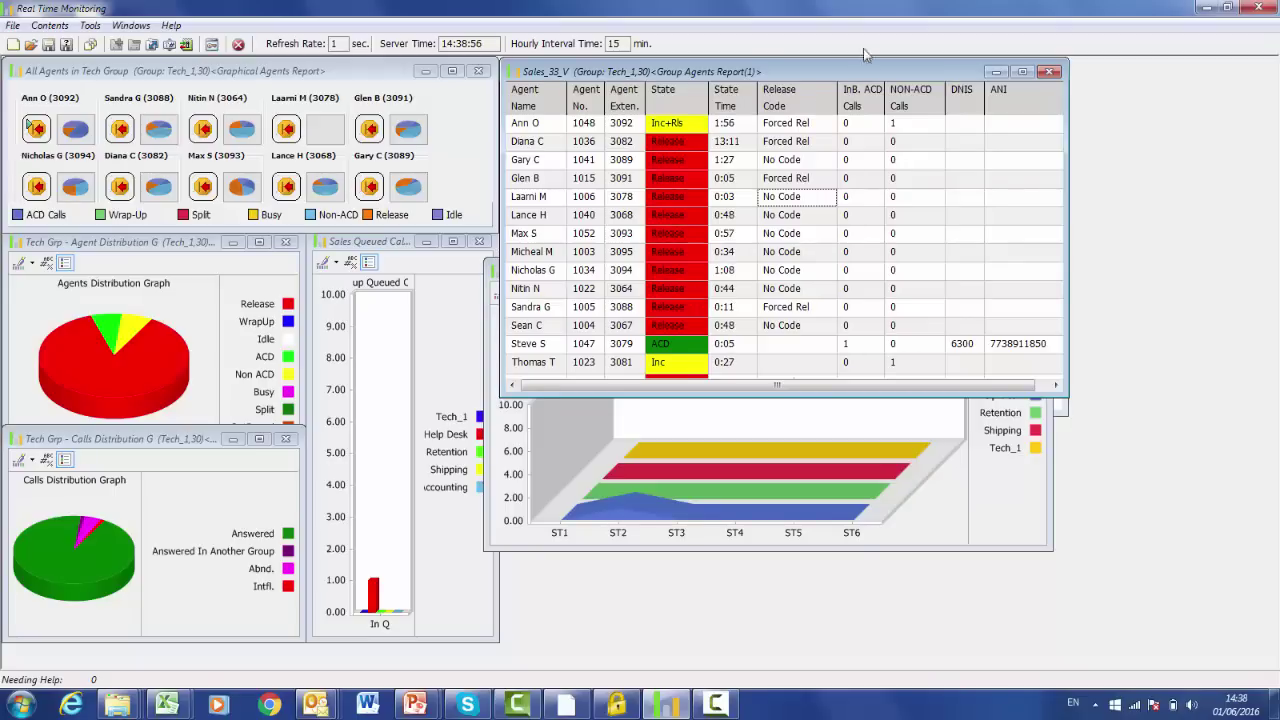
click(910, 527)
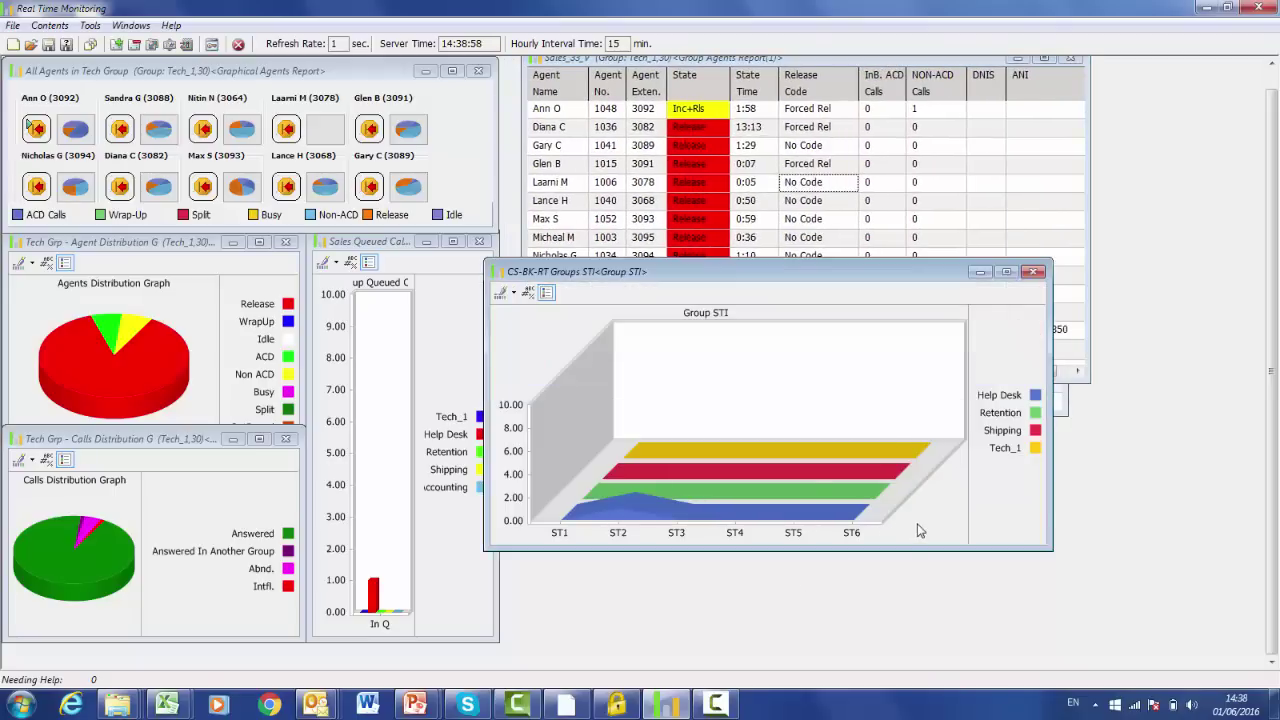
drag(877, 276, 902, 341)
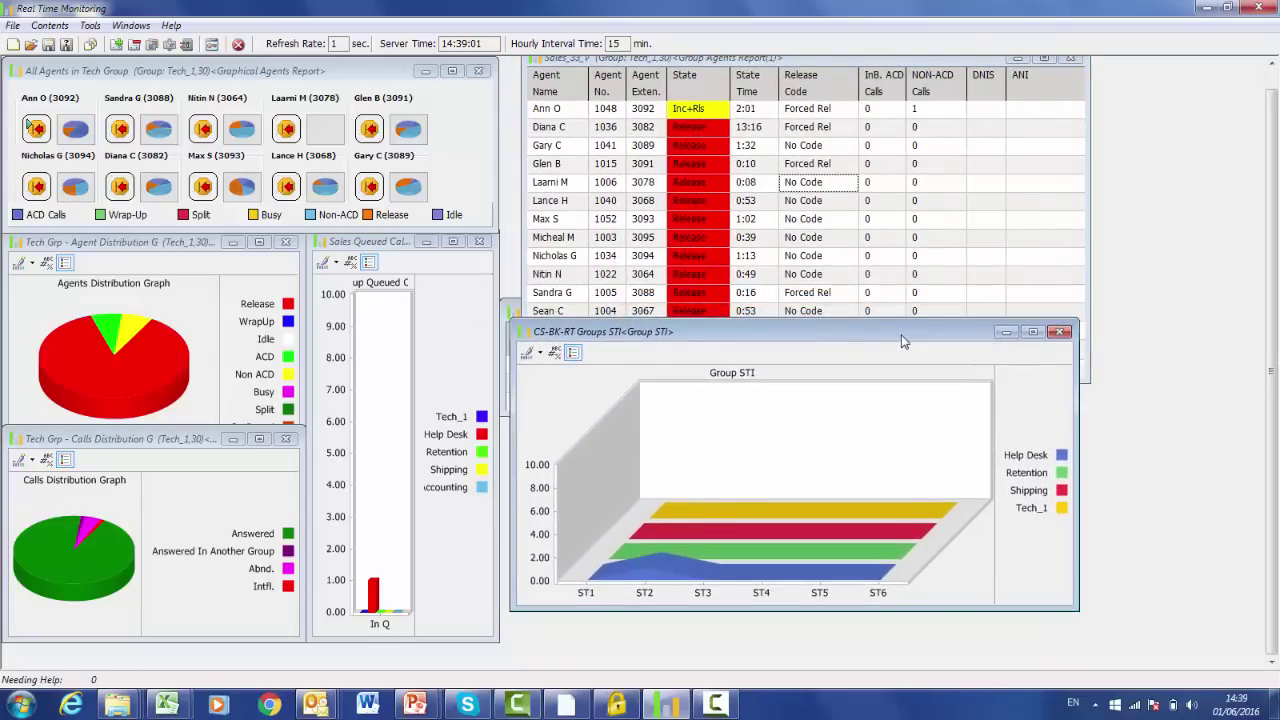
Move the Tech Grp agent distribution graph toward the middle of the workspace and inspect the details of its pie slices
click(155, 249)
drag(155, 249, 480, 147)
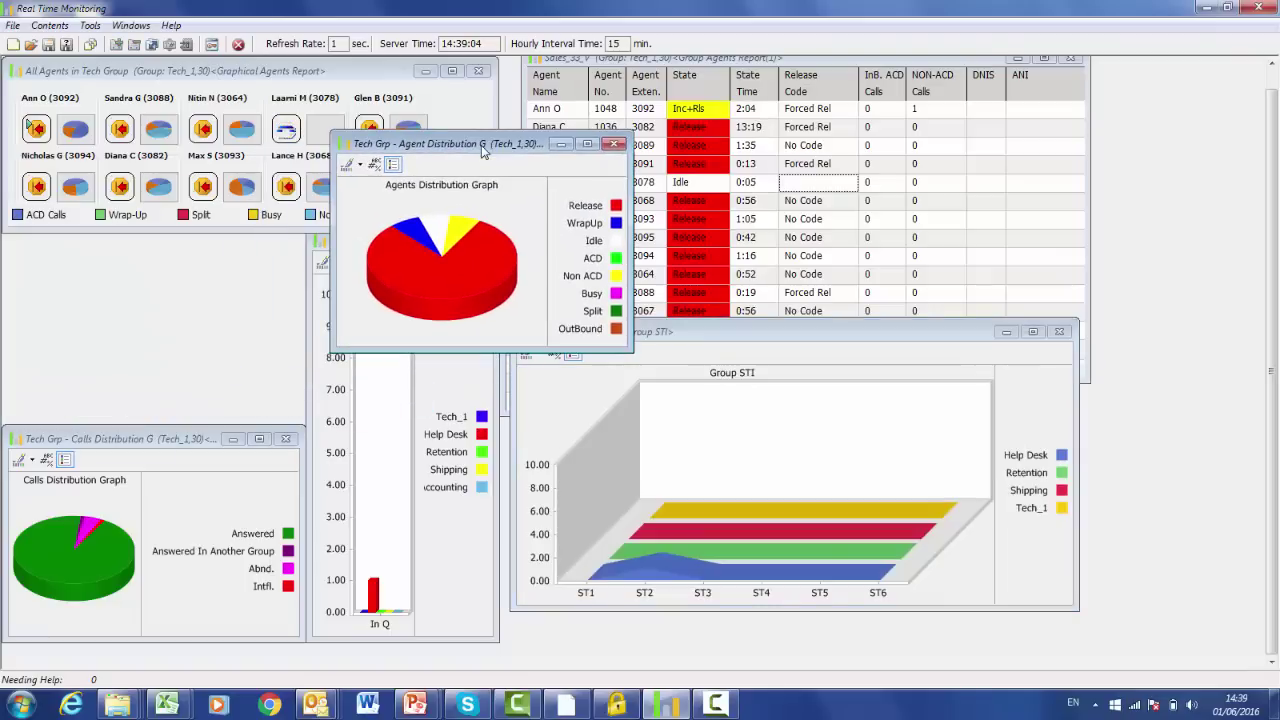
mouse_move(476, 266)
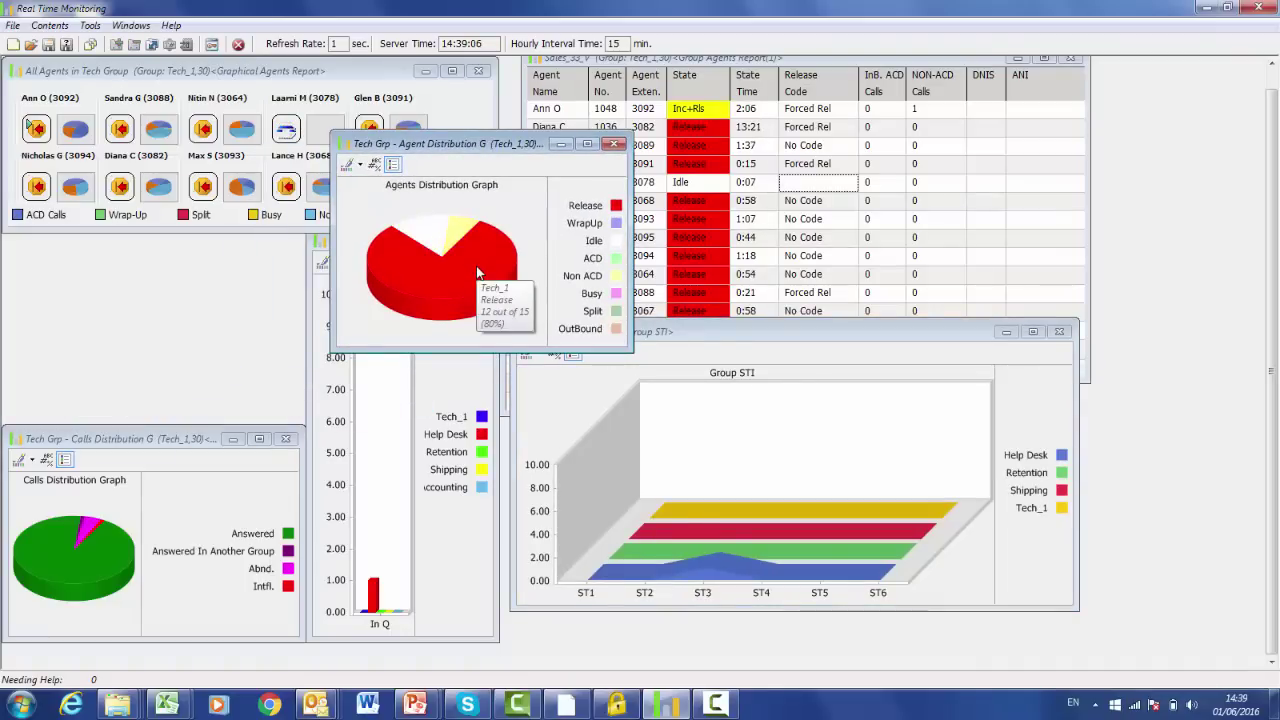
mouse_move(421, 232)
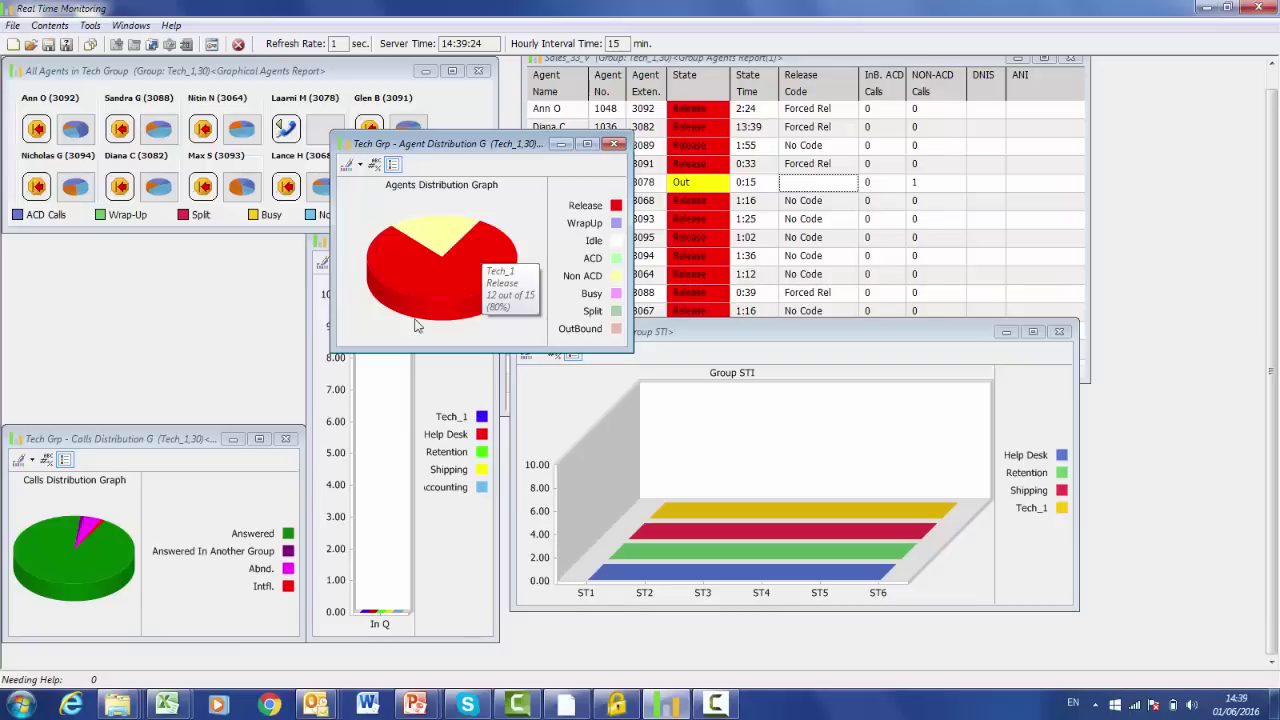
Pull out the Tech Grp calls distribution graph and inspect the details of its answered and abandoned call slices
drag(150, 438, 276, 332)
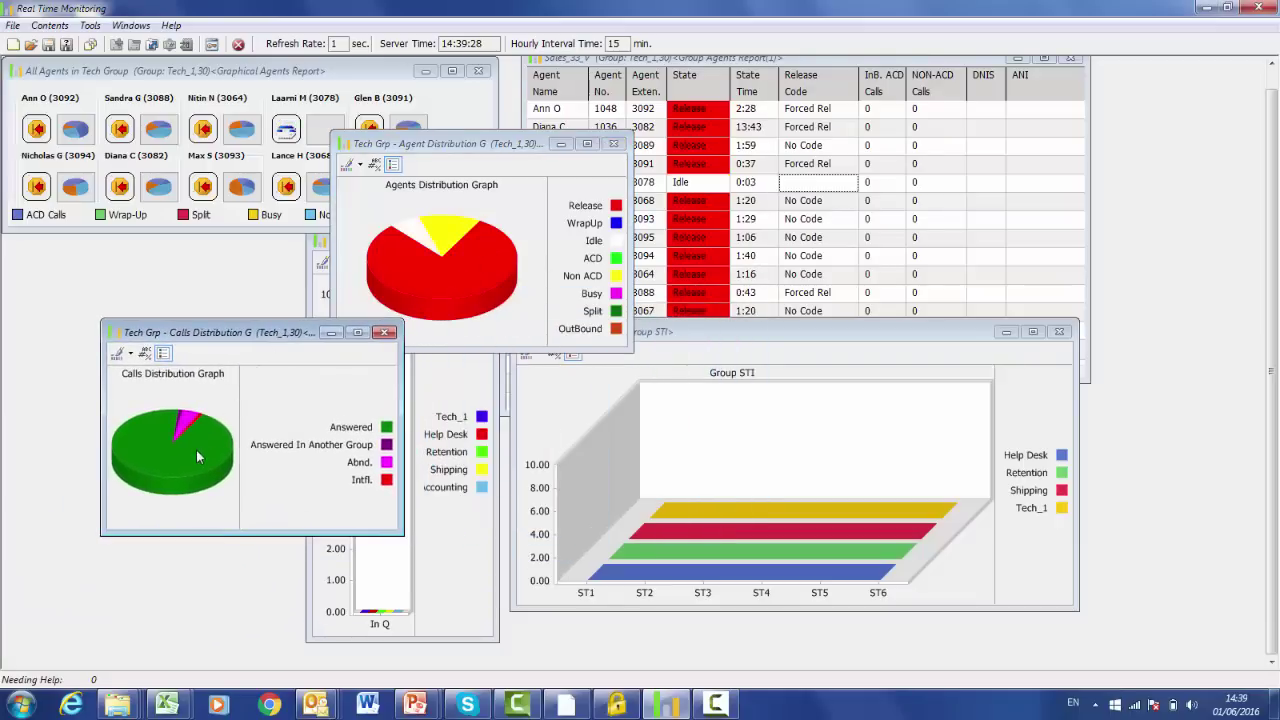
mouse_move(196, 451)
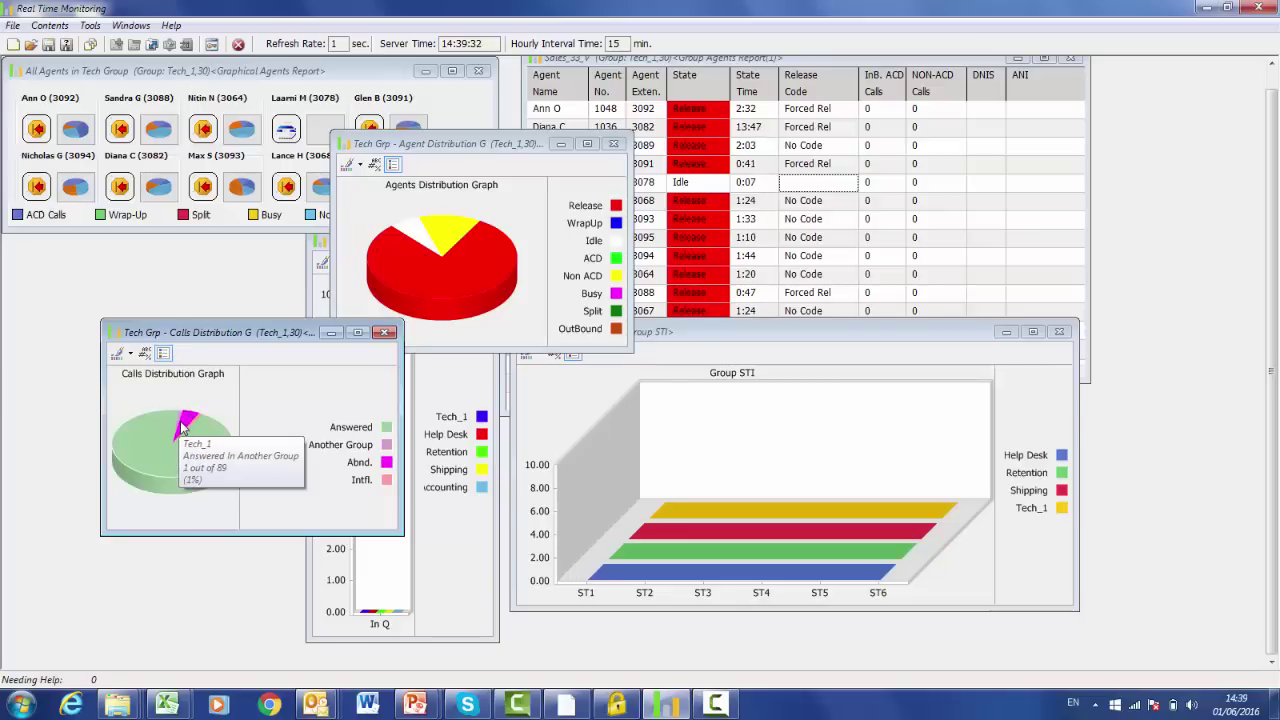
mouse_move(182, 428)
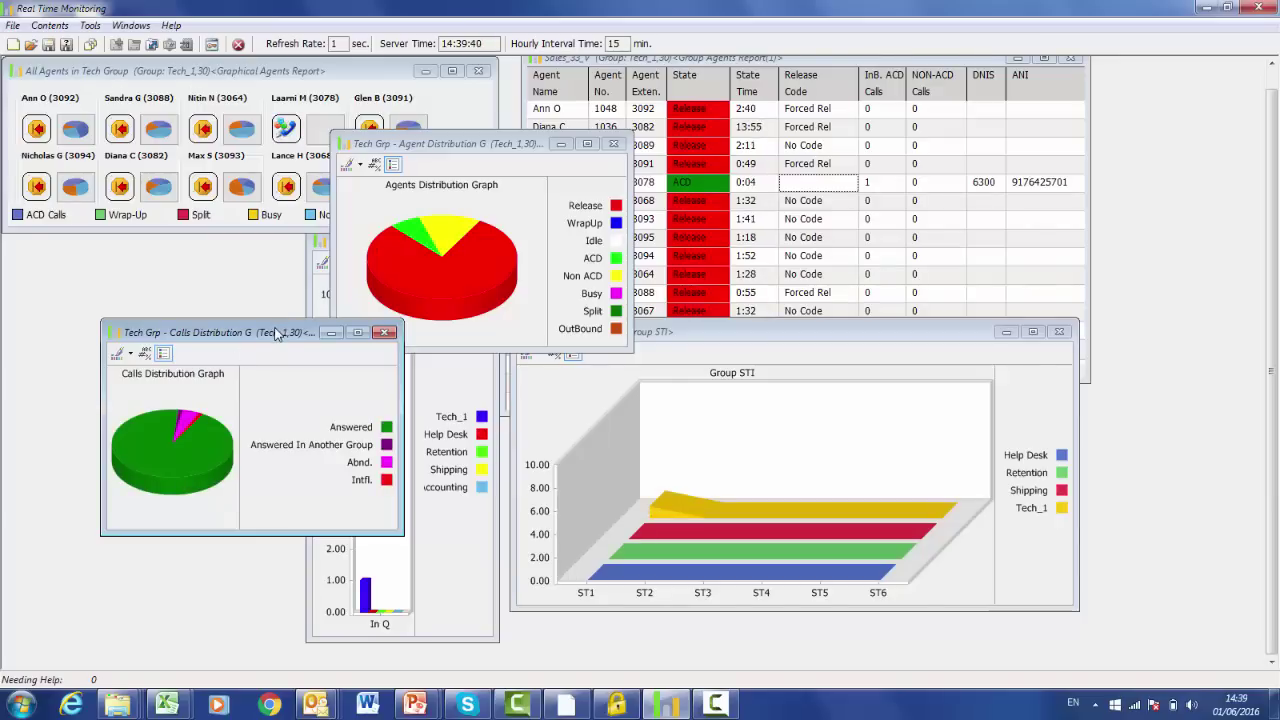
drag(228, 338, 249, 418)
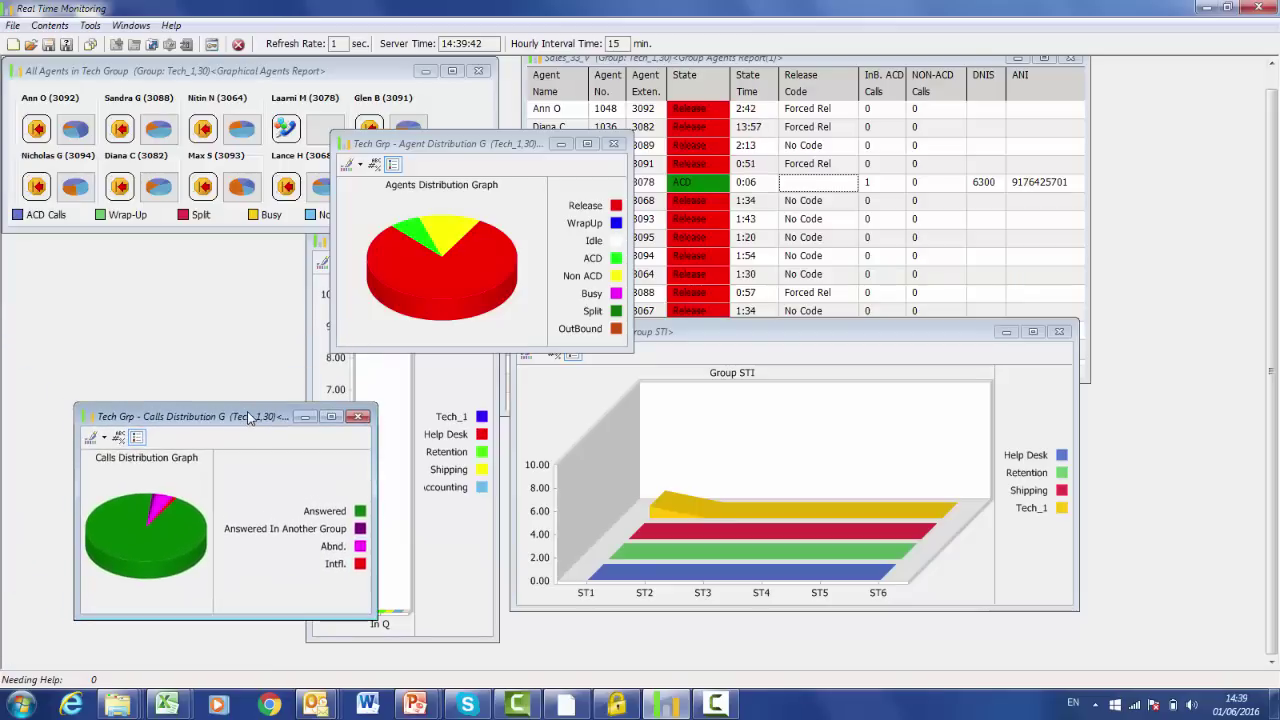
Restore the default workspace layout and close the All Agents in Tech Group report
drag(487, 133, 487, 153)
click(89, 44)
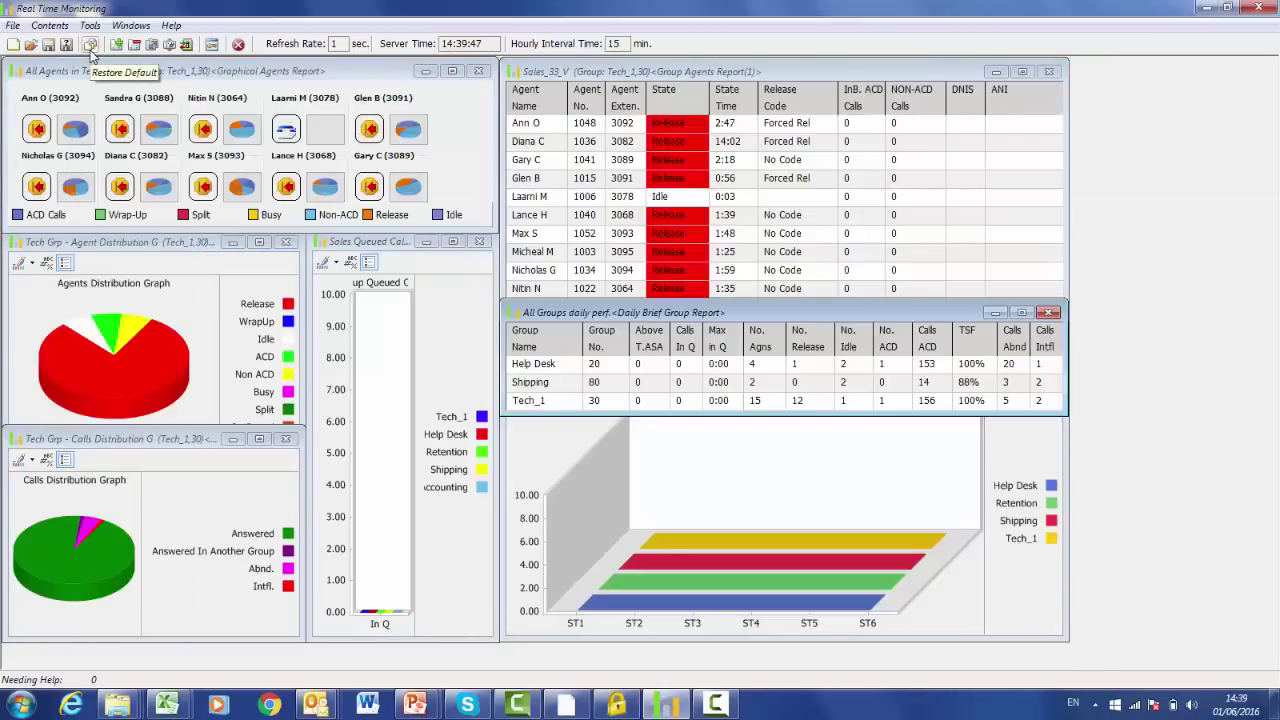
click(479, 73)
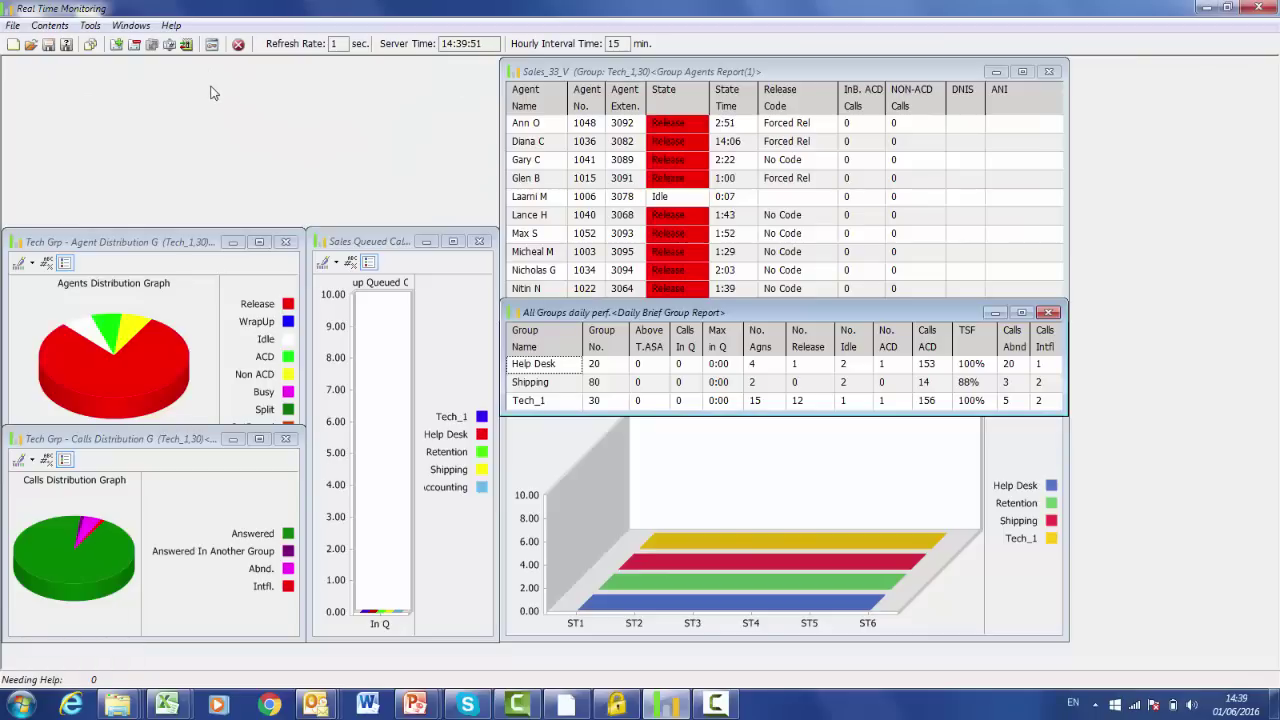
Create a new Real Time report from the Brief Agents Report template
click(13, 26)
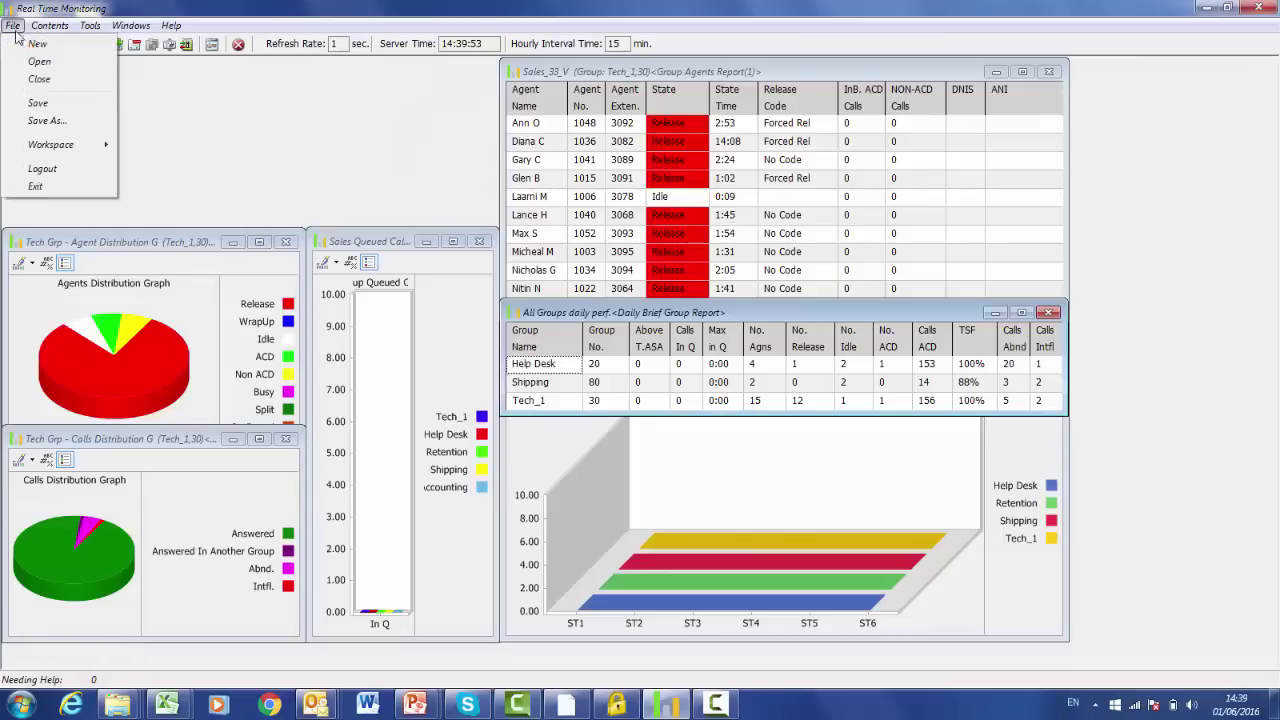
click(40, 44)
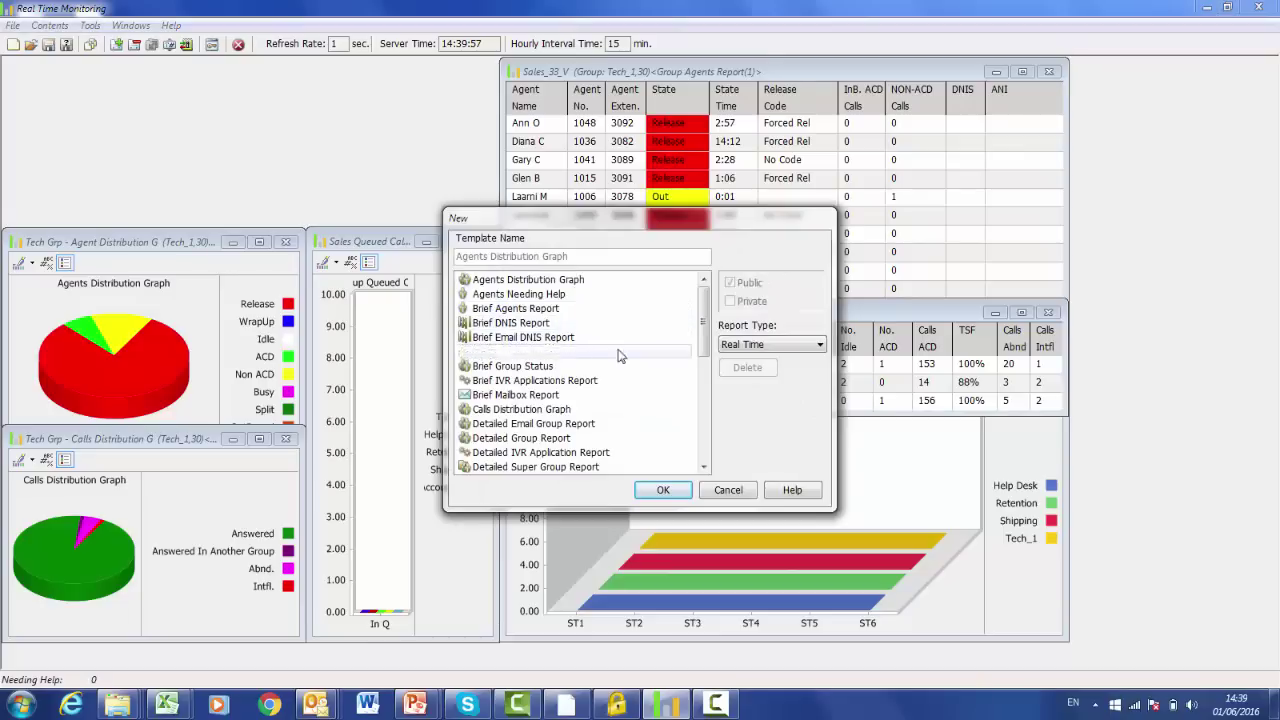
click(560, 309)
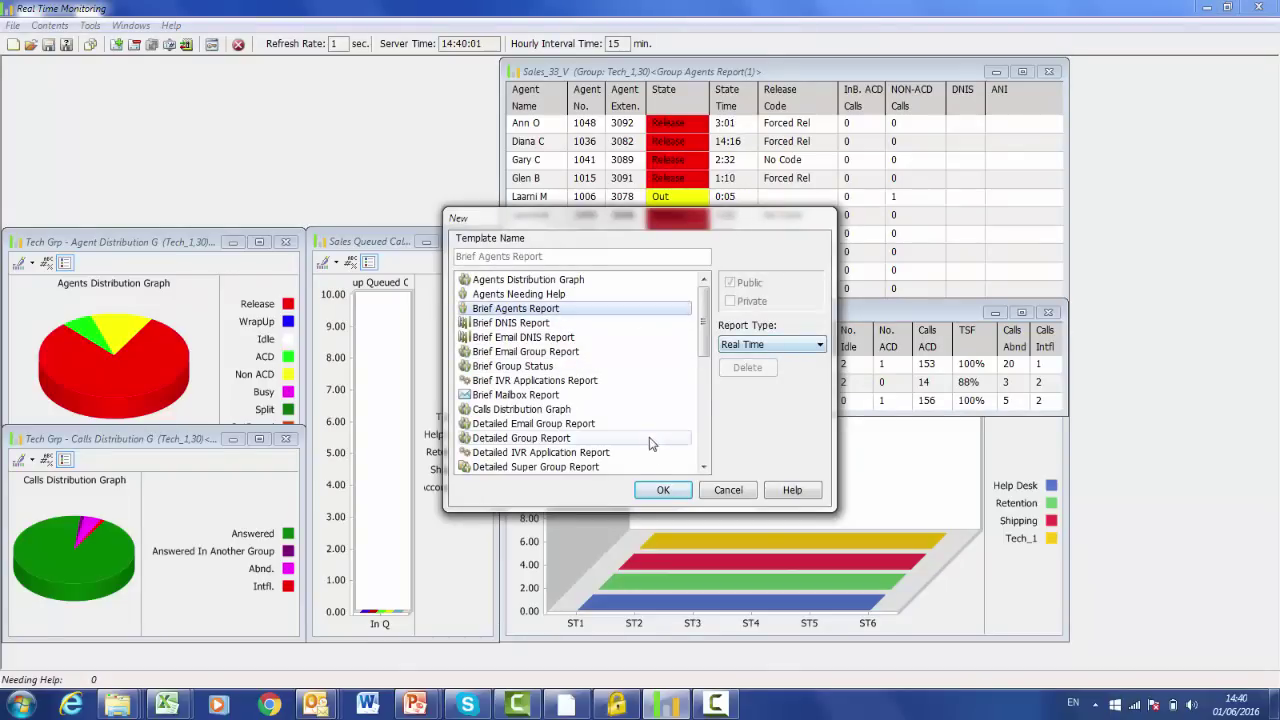
click(655, 491)
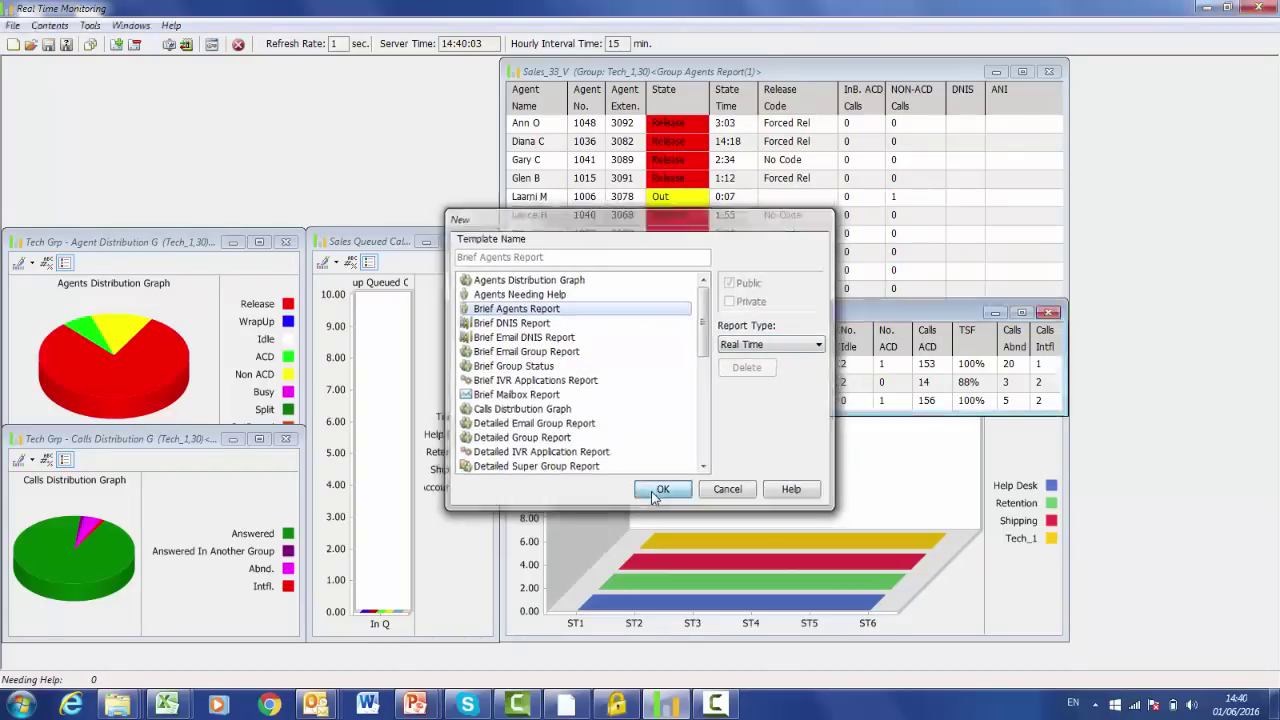
Add the third through tenth agents in the agent list to the new report and enlarge its window downward to fit them
click(580, 314)
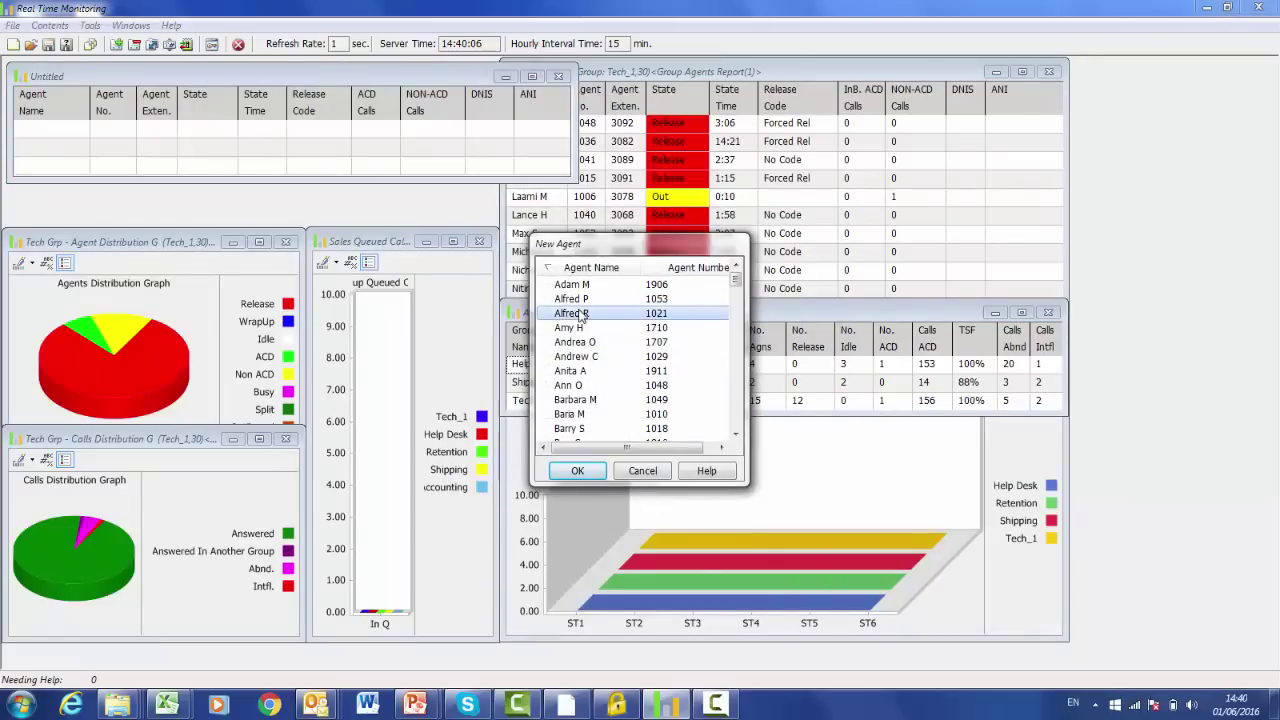
shift+click(570, 414)
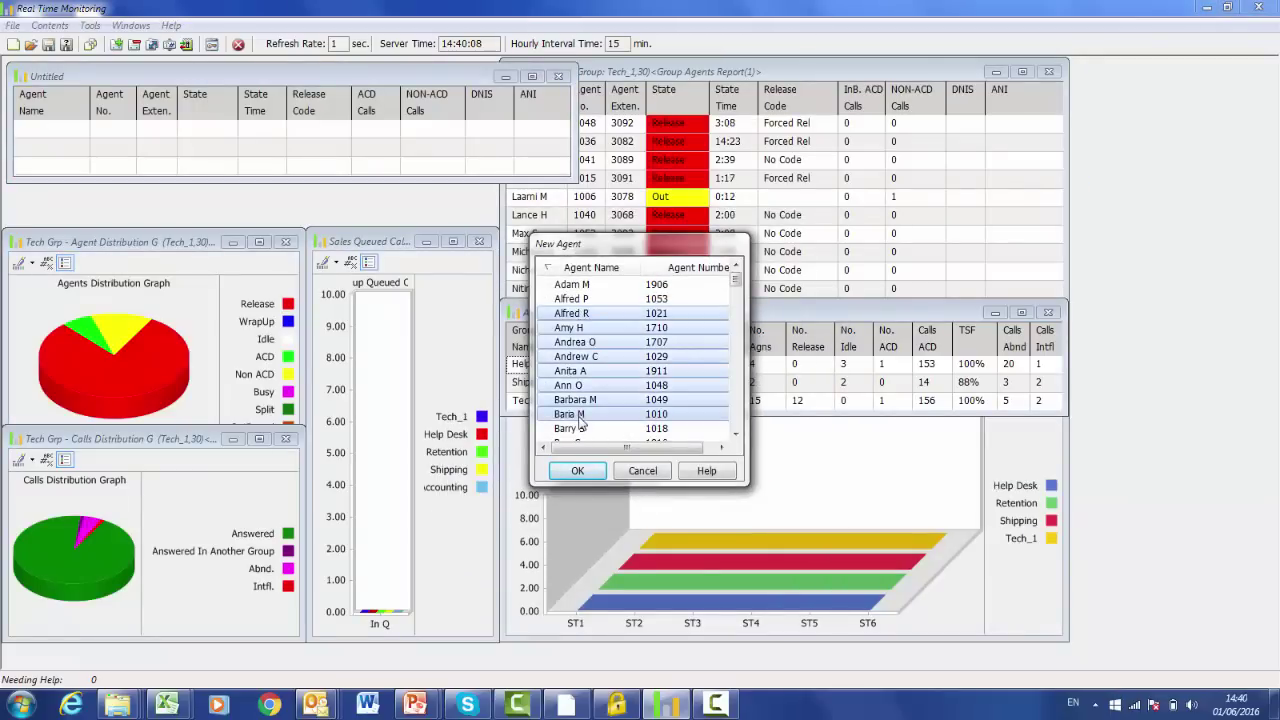
click(578, 470)
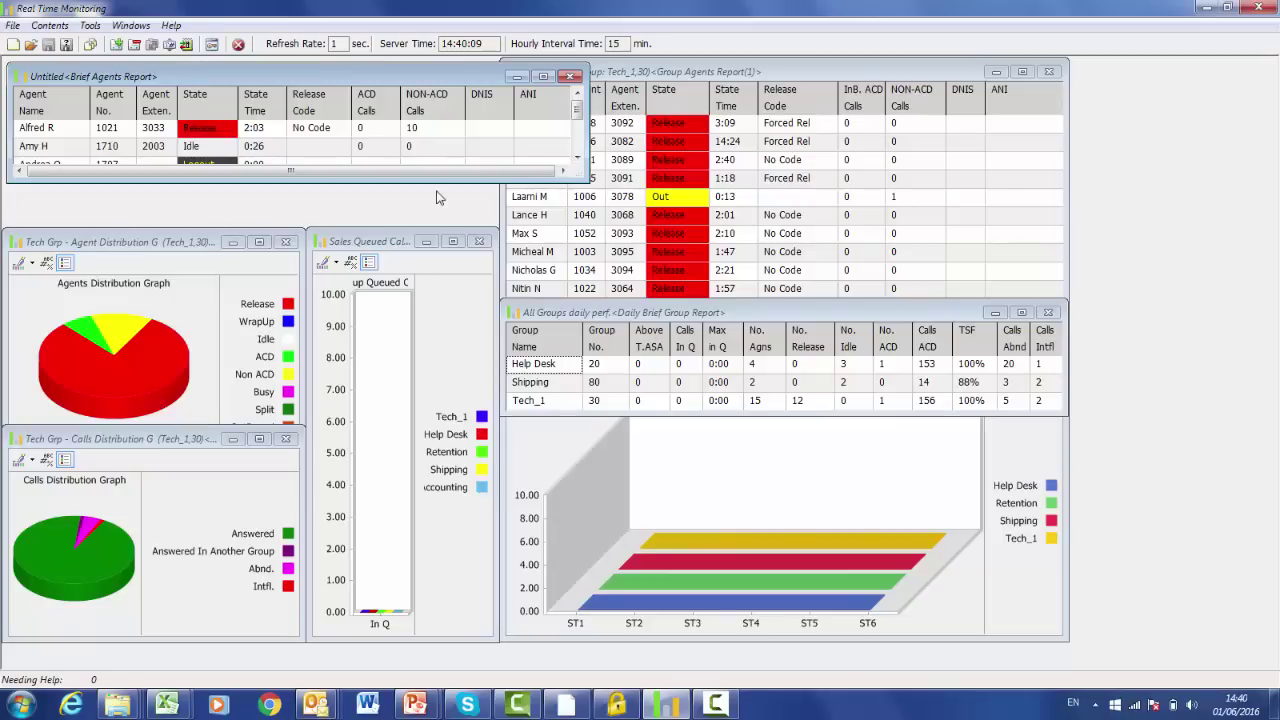
drag(584, 176, 574, 358)
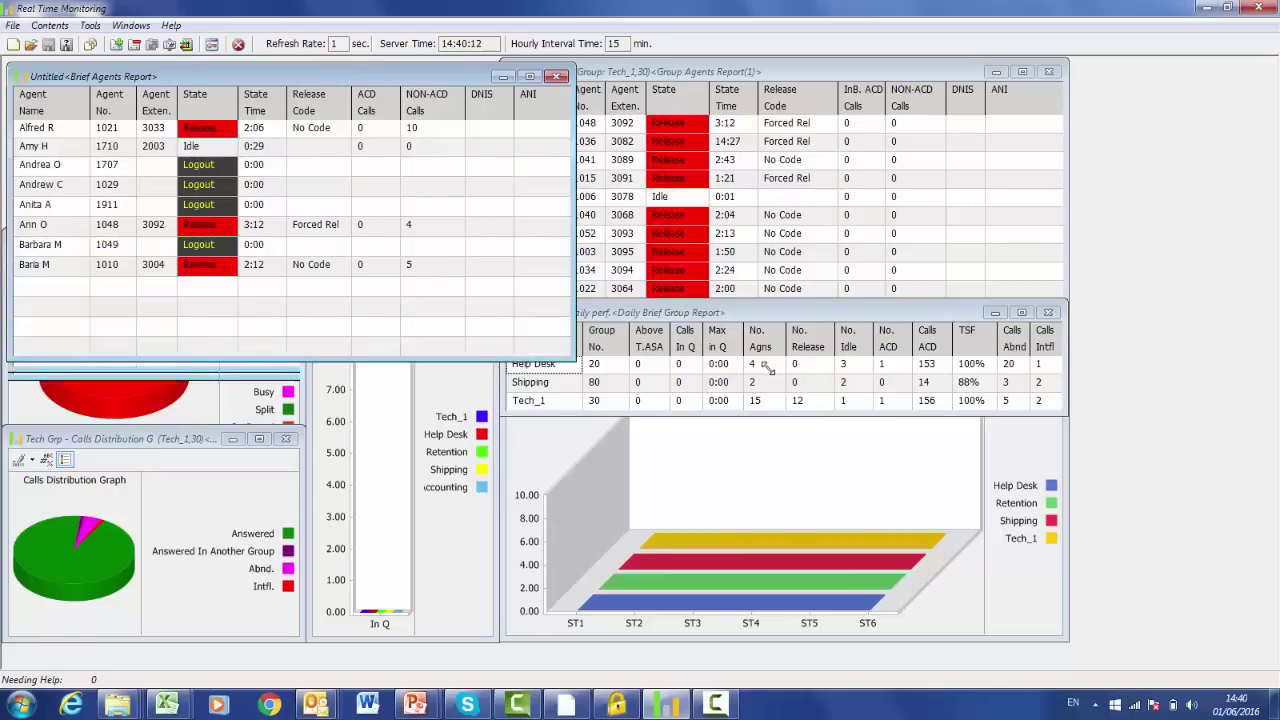
Add the Chat Contacts and Email Contacts columns to the new Brief Agents Report
right_click(198, 222)
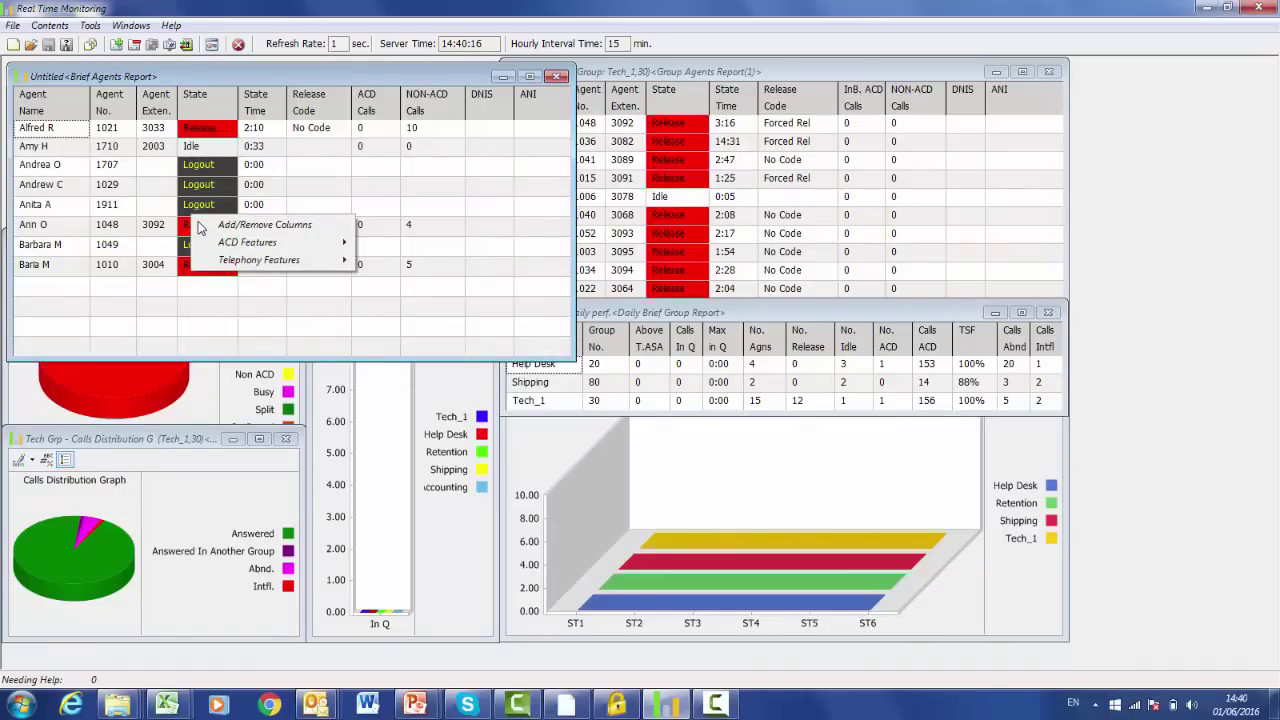
click(203, 290)
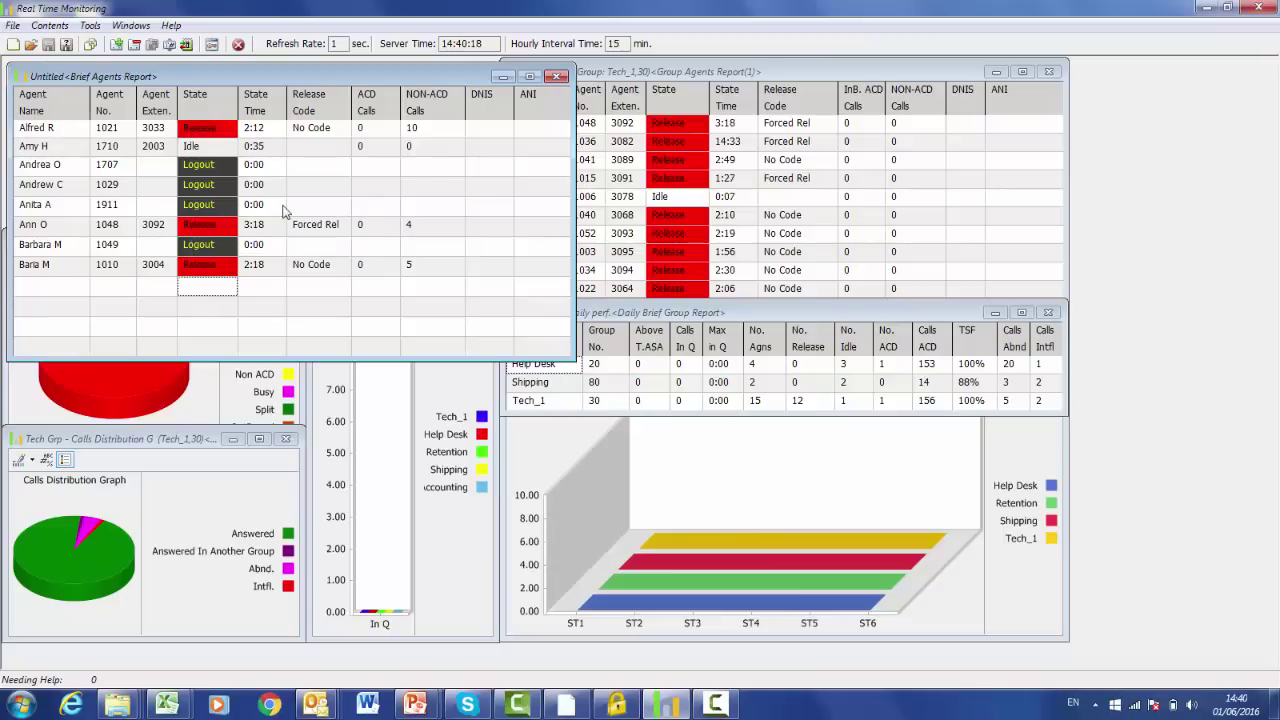
right_click(447, 184)
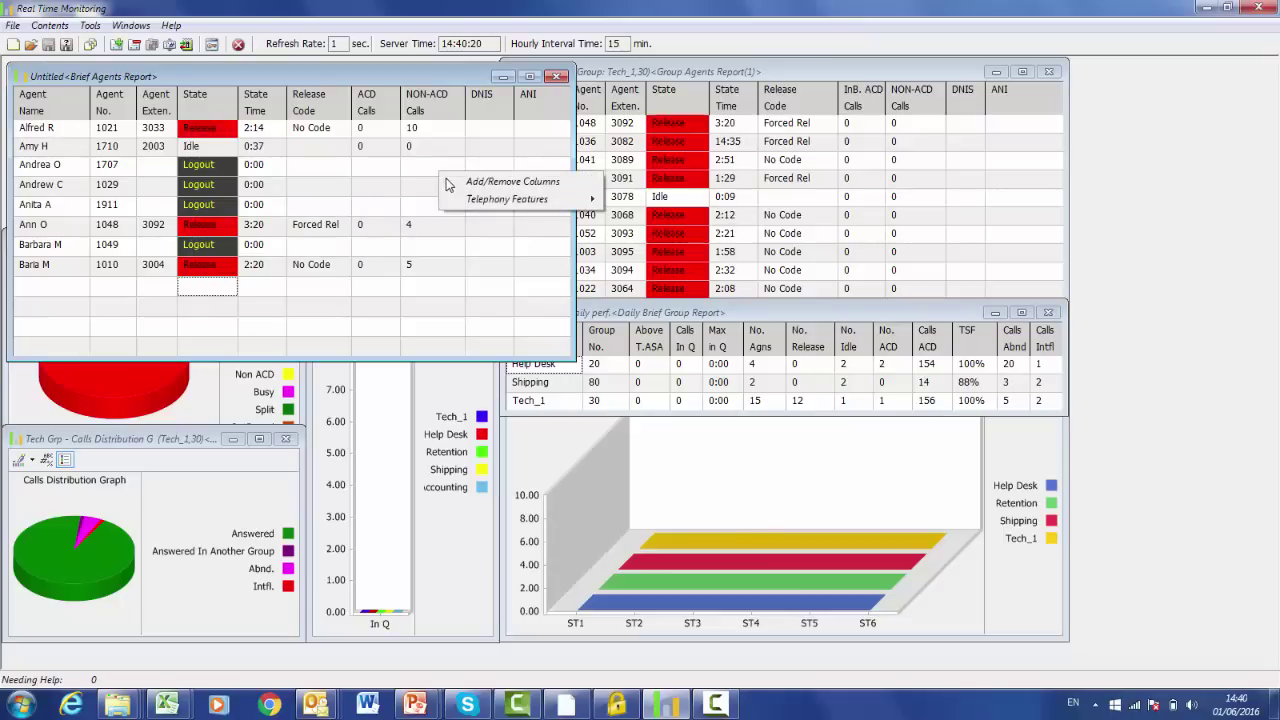
click(510, 179)
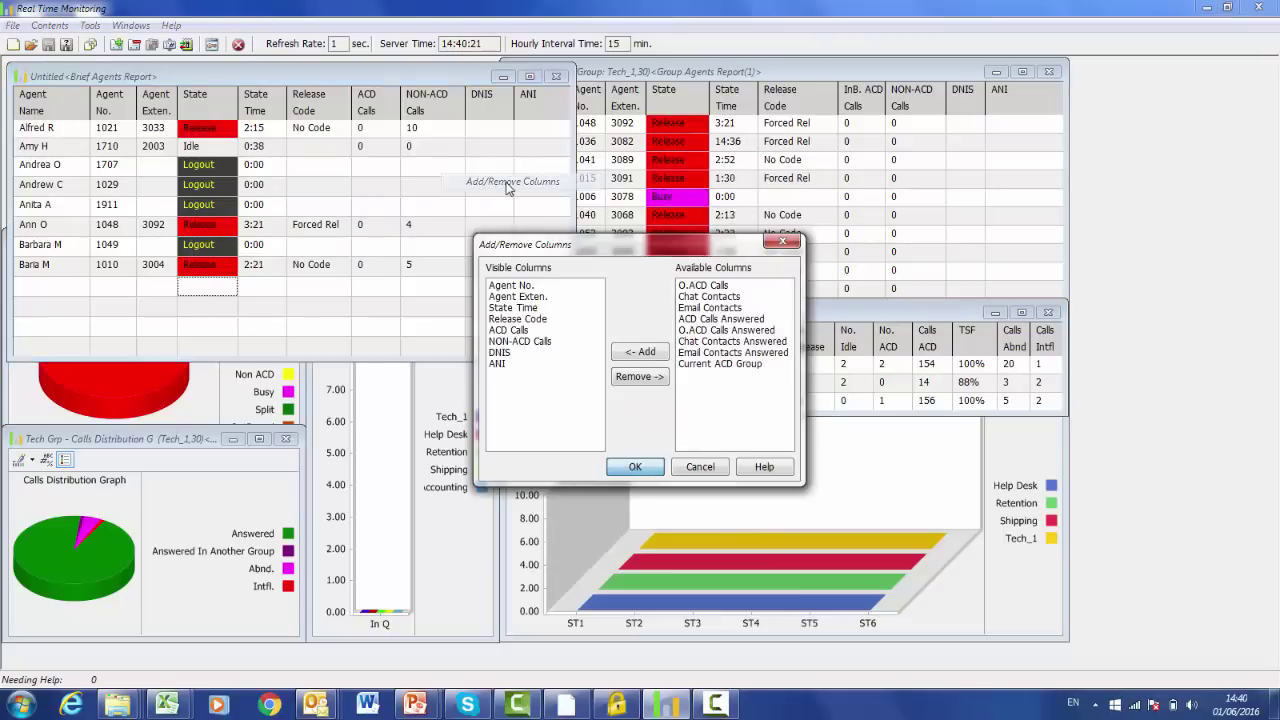
click(735, 298)
shift+click(735, 308)
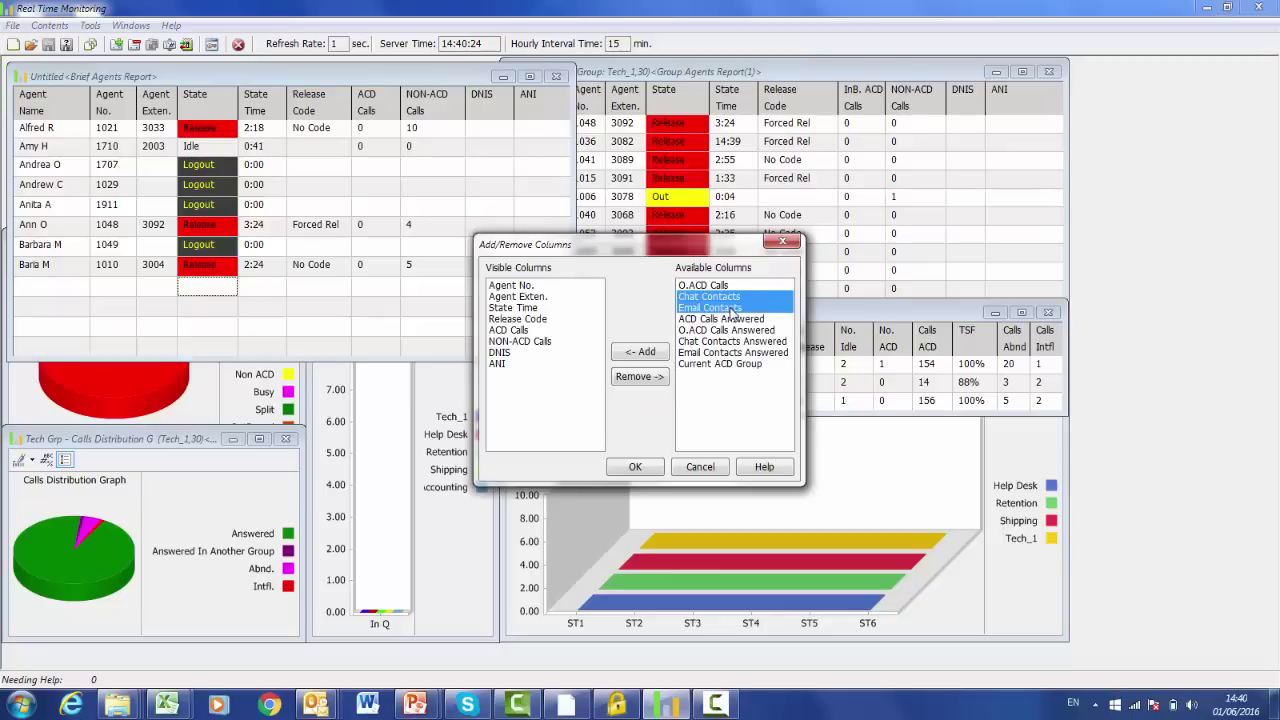
click(642, 353)
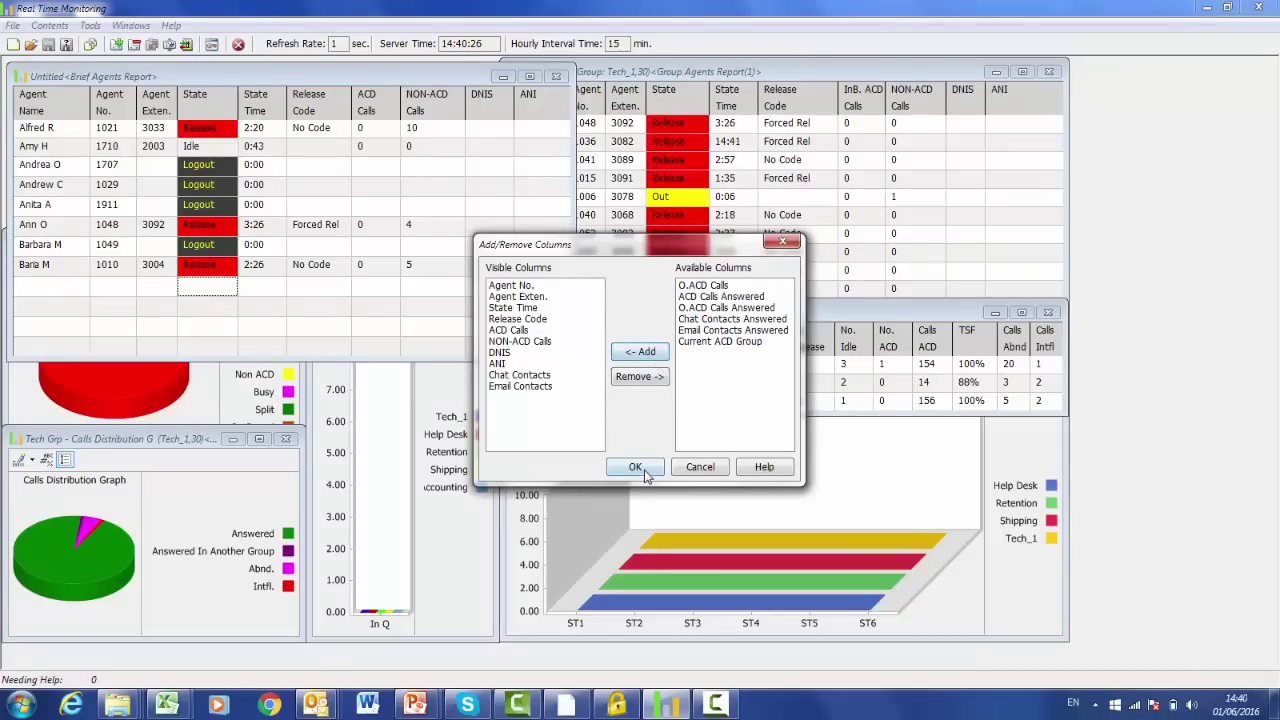
click(635, 467)
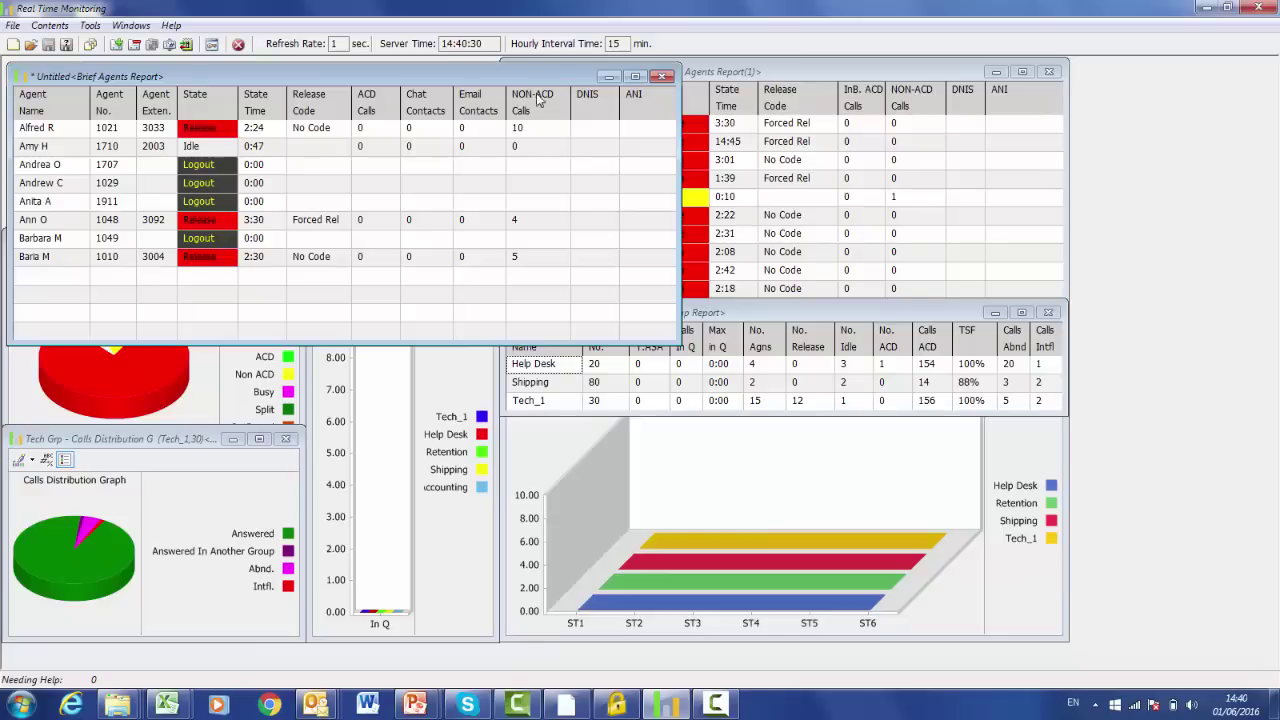
Restore the default workspace layout, closing the untitled Brief Agents Report
click(90, 45)
click(608, 390)
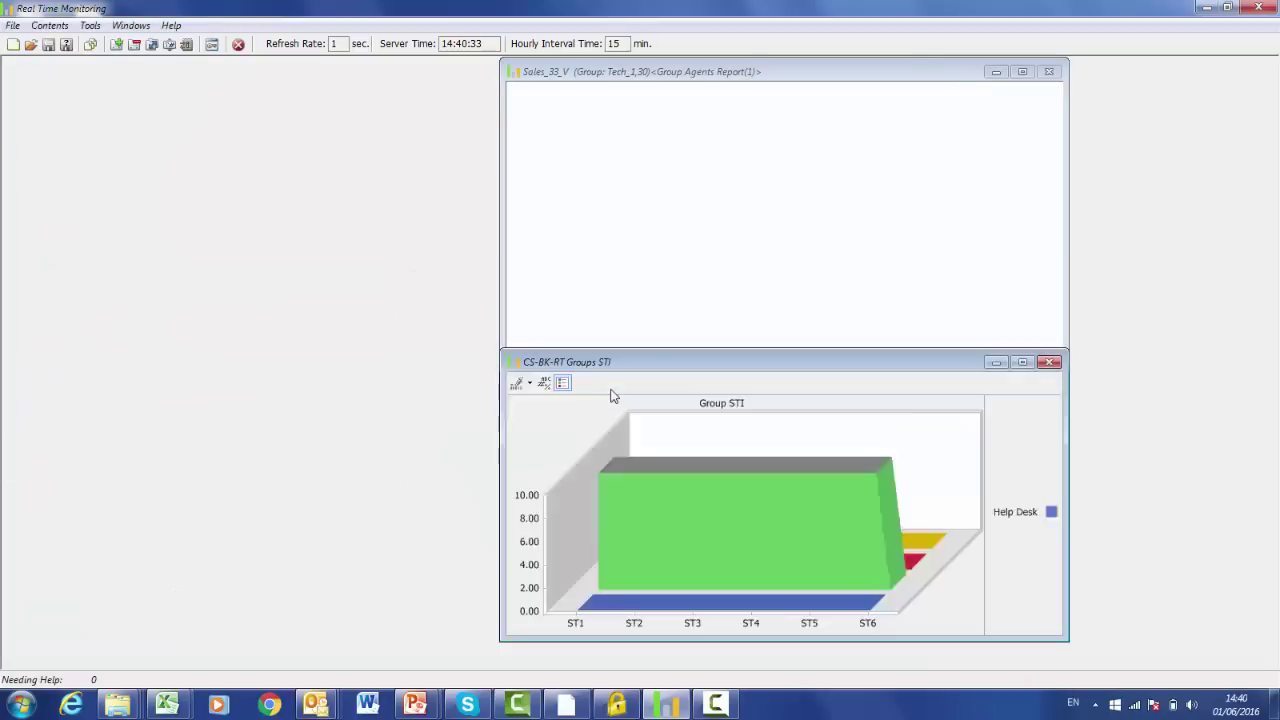